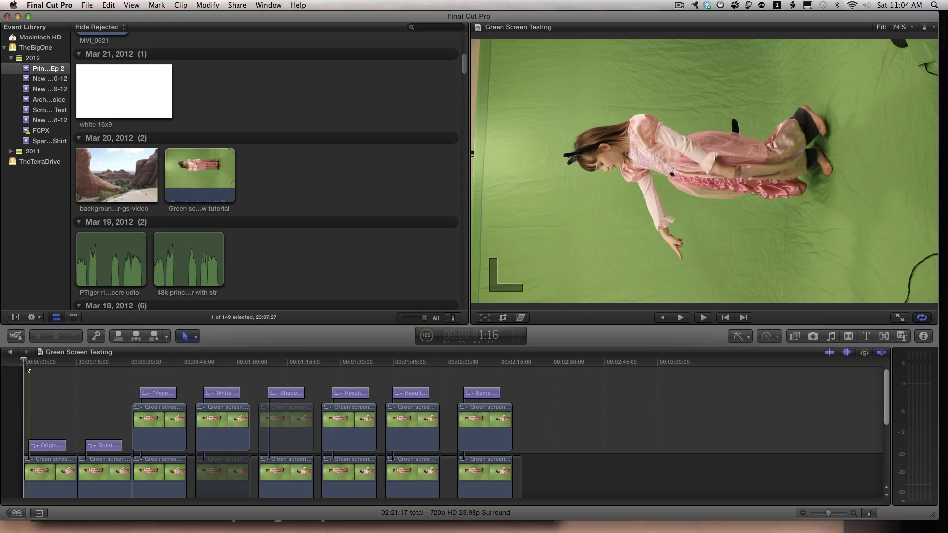
Play through the Green Screen Testing project to review its green screen and shadow examples.
key("space")
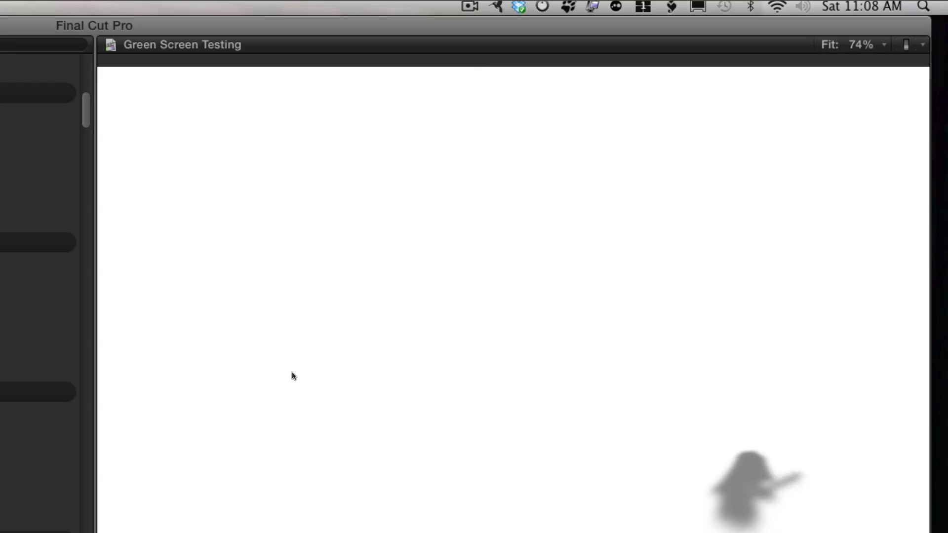
key("space")
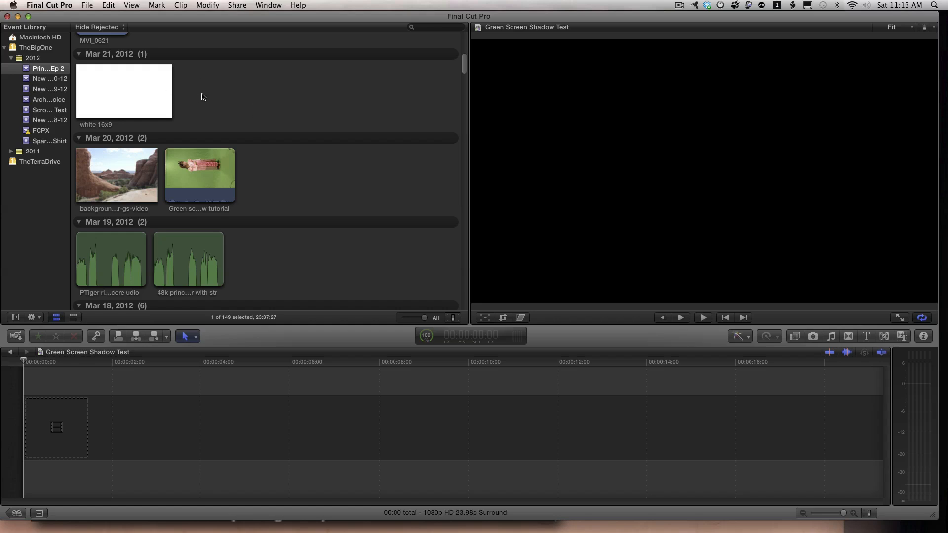
Append background-for-gs-video to the empty Green Screen Shadow Test timeline using 1080p HD, 1920x1080 and 23.98p, and extend it to 15:09.
left_click(113, 92)
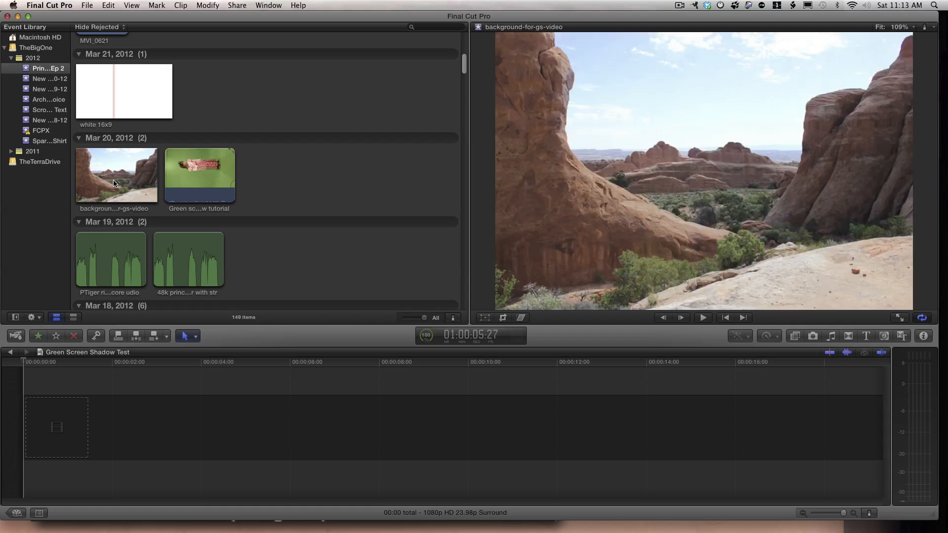
left_click(113, 178)
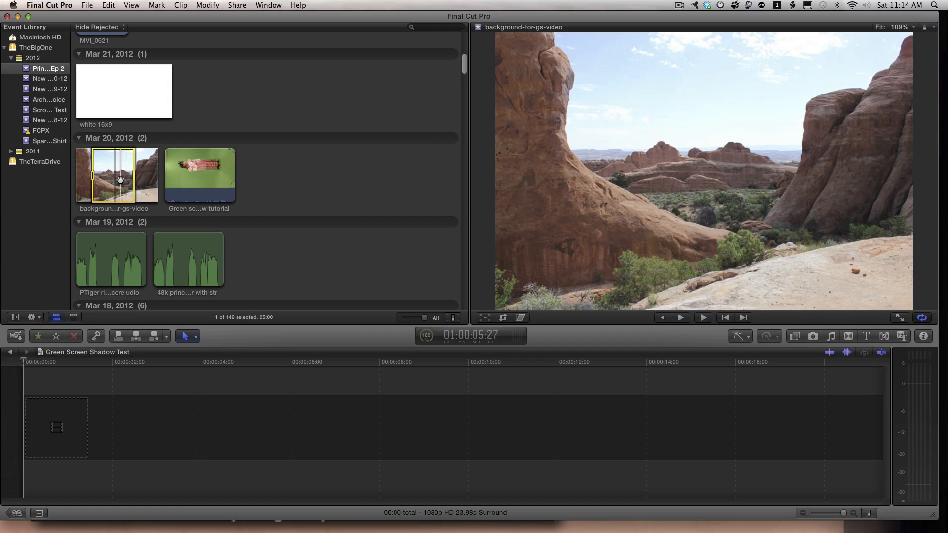
key("e")
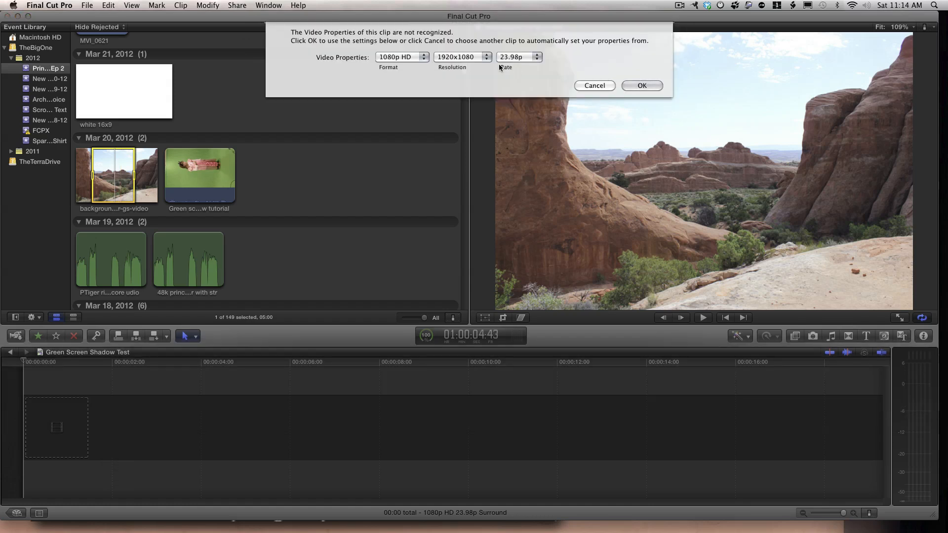
left_click(638, 86)
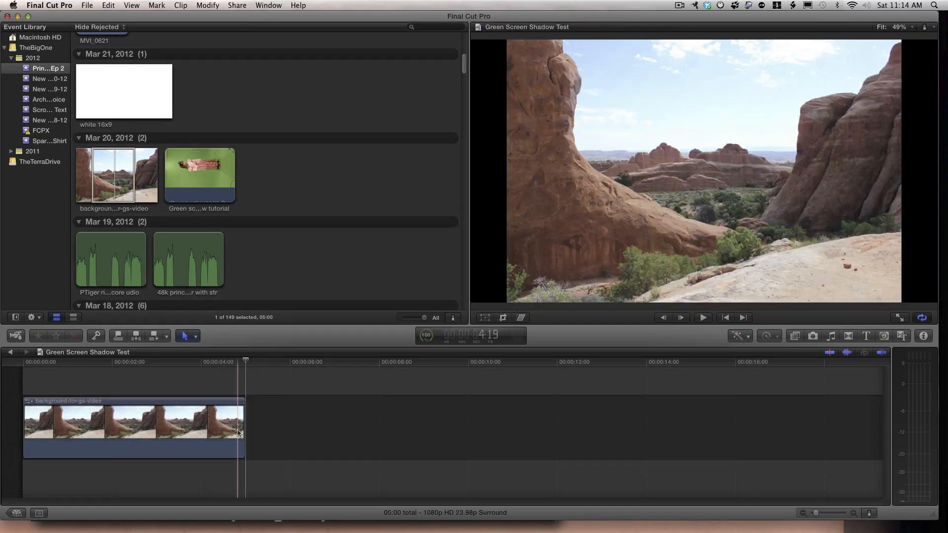
left_click(237, 432)
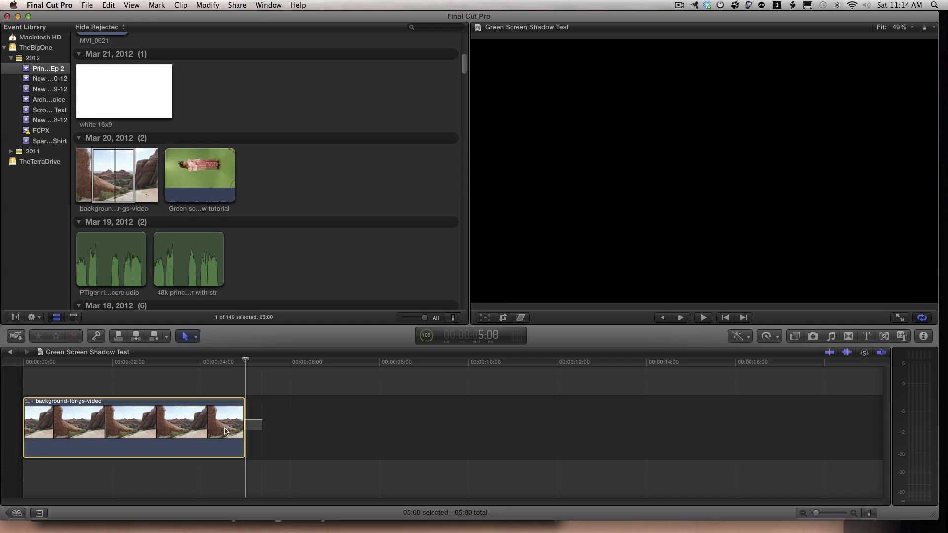
left_click_drag(243, 429, 704, 416)
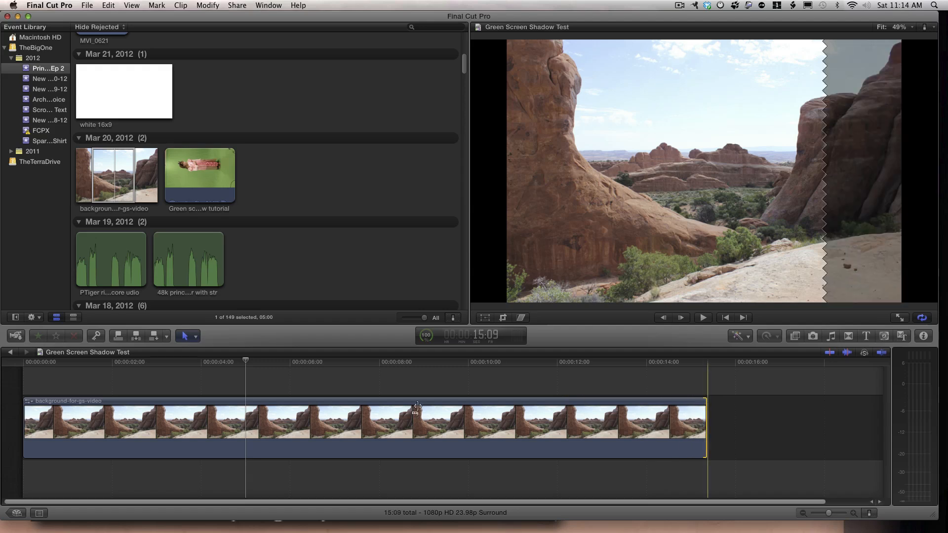
Connect the white 16x9 clip above the background from the timeline's start and extend it to the background clip's end.
left_click(112, 105)
left_click(6, 417)
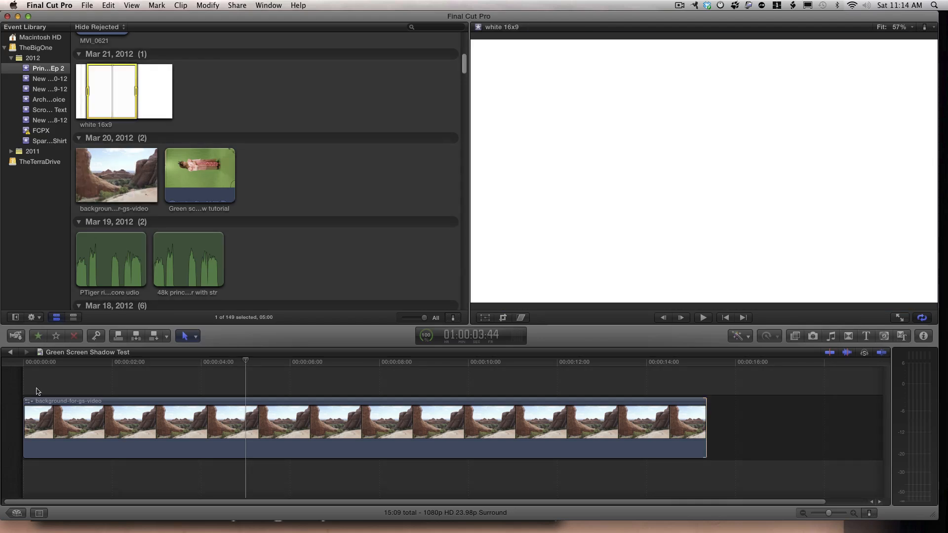
left_click_drag(31, 362, 23, 362)
left_click(109, 91)
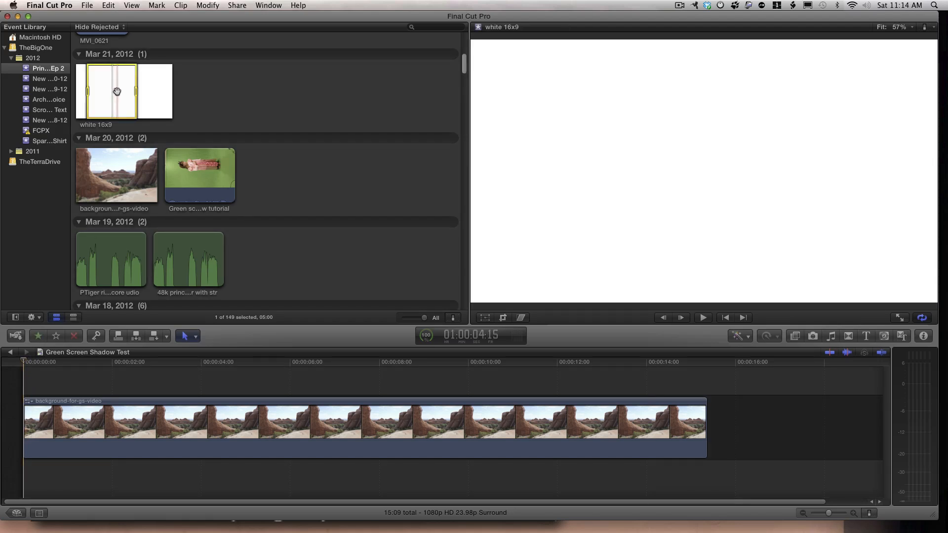
left_click_drag(116, 91, 708, 385)
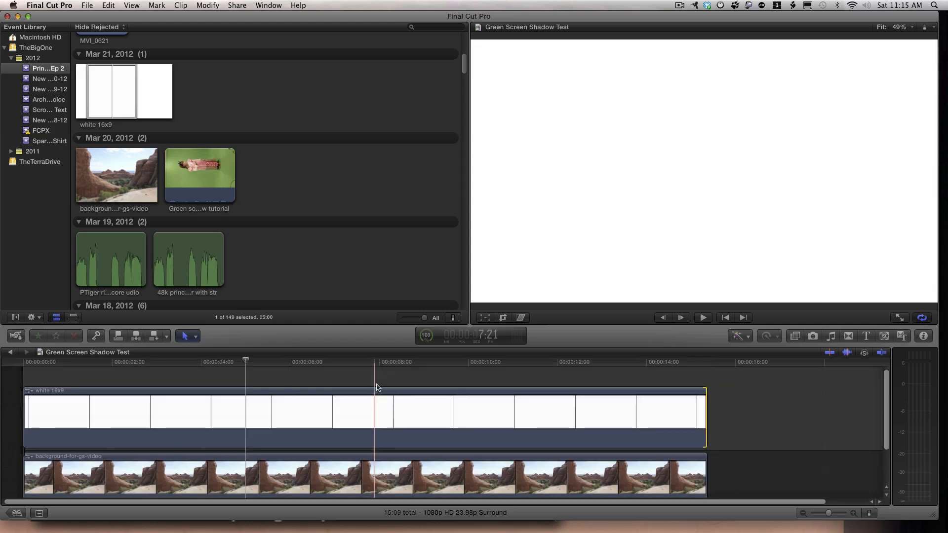
Connect the whole Green screen shadow tutorial clip above the white clip at the start of the timeline.
left_click(201, 175)
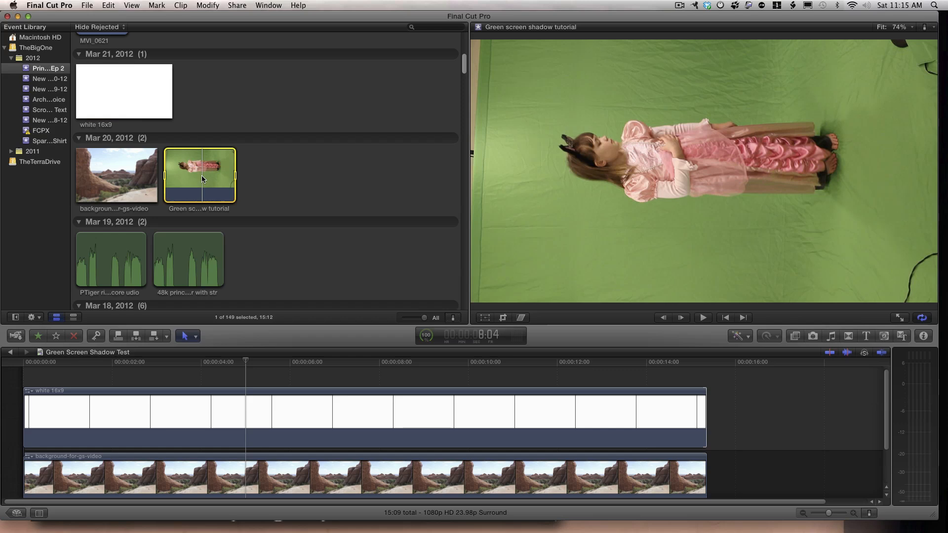
left_click(28, 368)
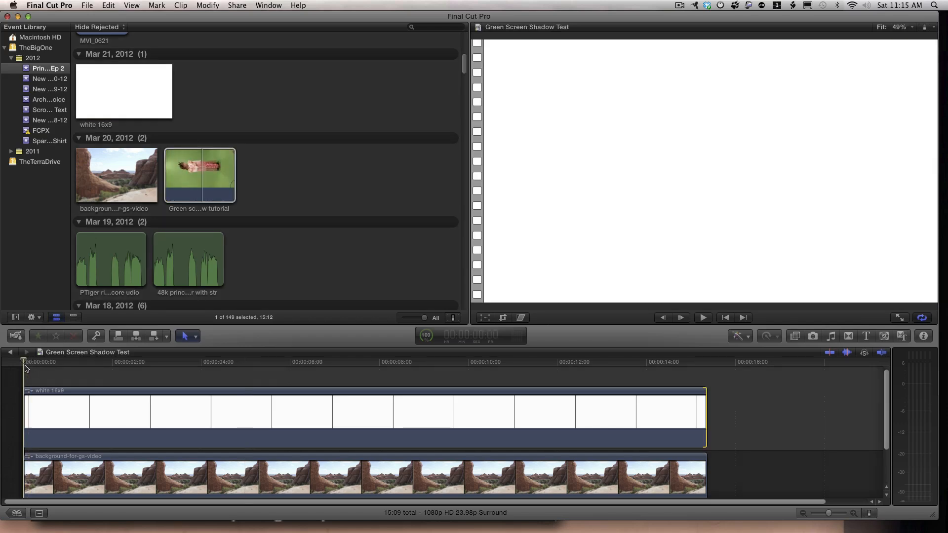
key("q")
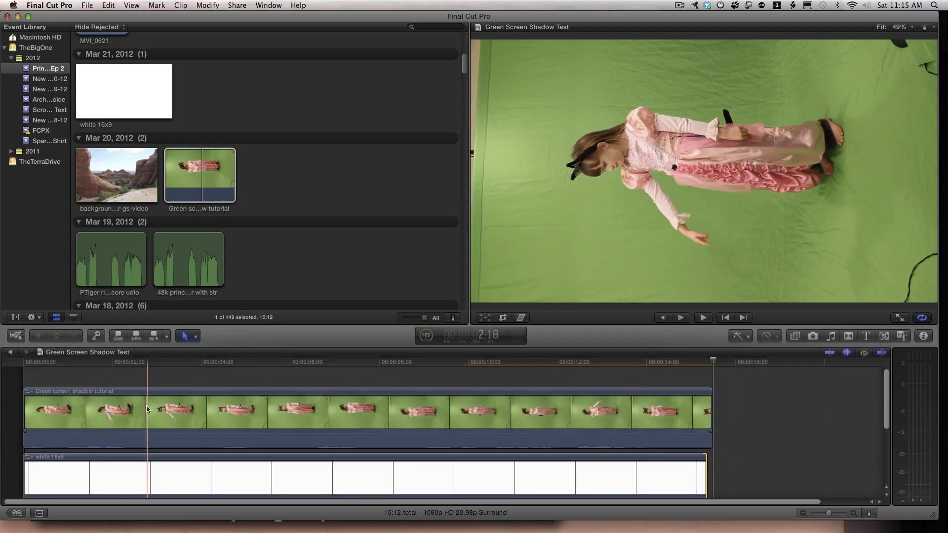
Disable the background-for-gs-video and white 16x9 clips so only the green screen clip remains active.
scroll(232, 444, "down", 2)
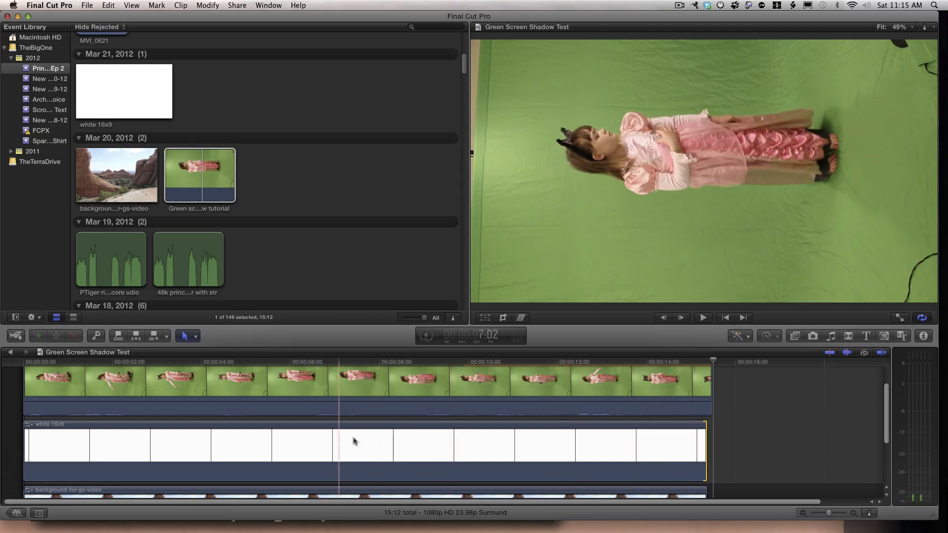
scroll(310, 456, "down", 5)
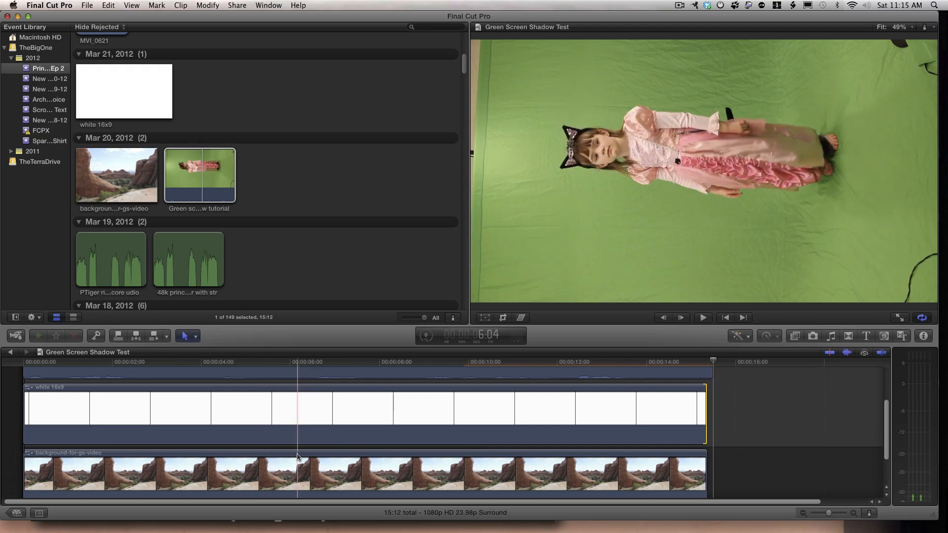
left_click(233, 448)
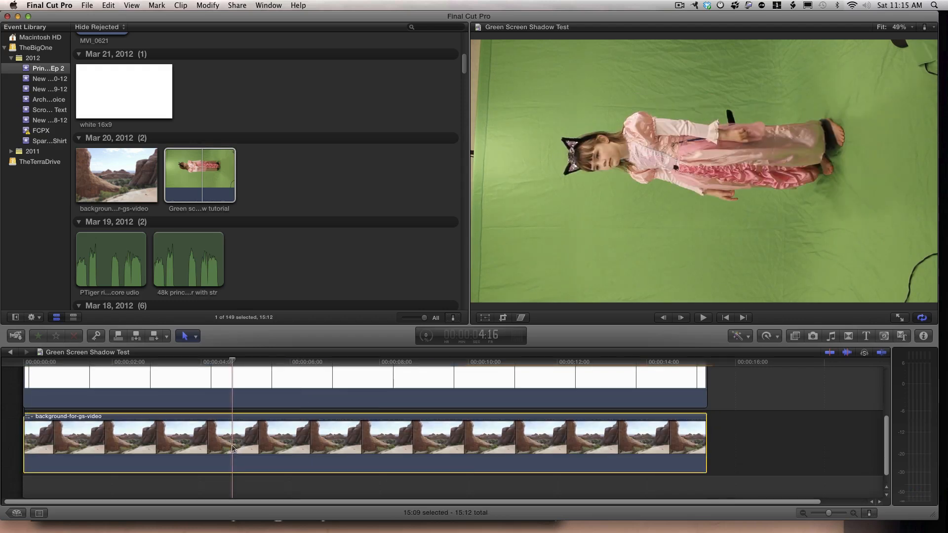
key("v")
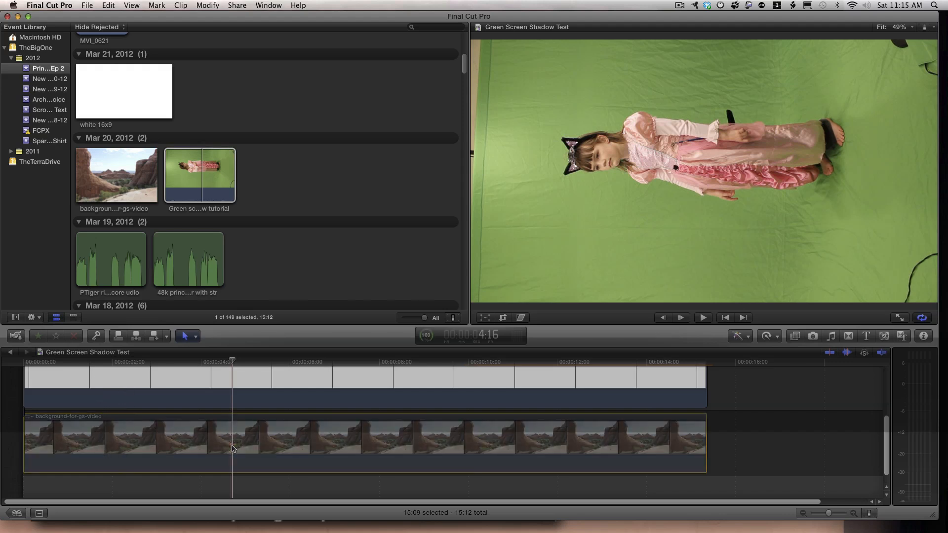
left_click(260, 388)
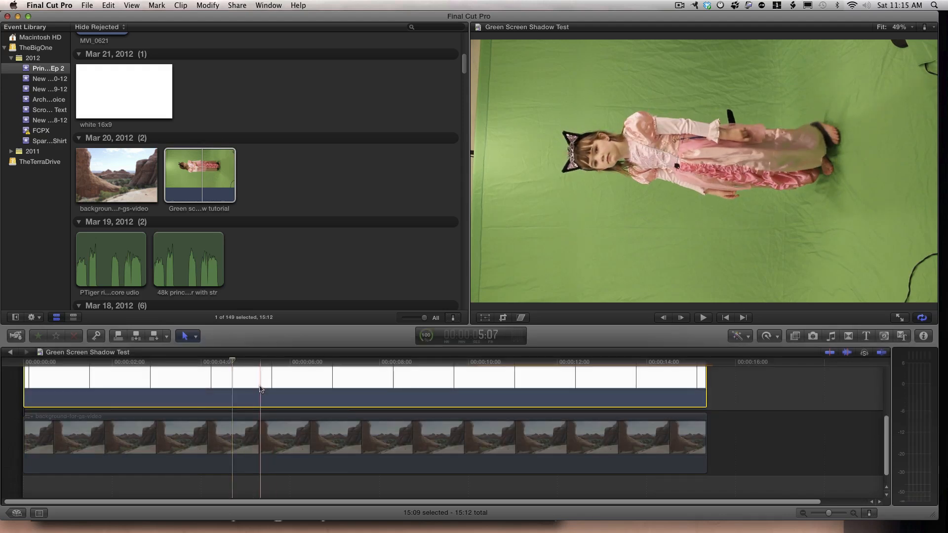
left_click(240, 468)
key("v")
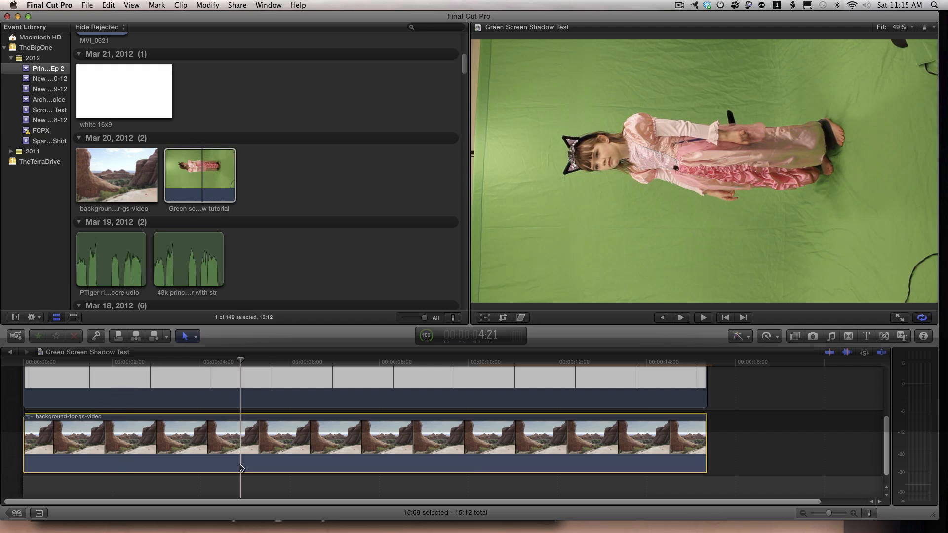
key("v")
left_click(257, 393)
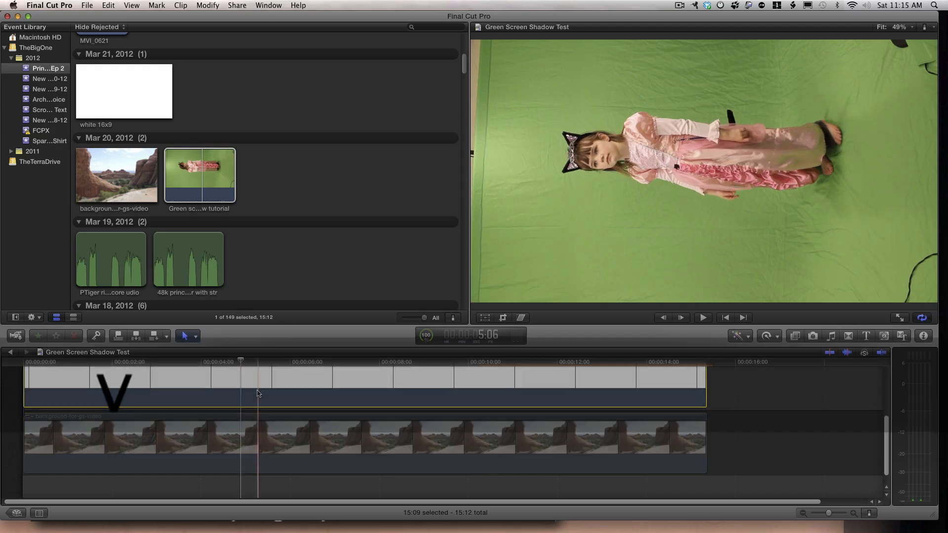
Rotate the green screen clip -90° so the girl stands upright, and scale it down until the whole shot fits the frame.
scroll(257, 393, "up", 3)
left_click(259, 395)
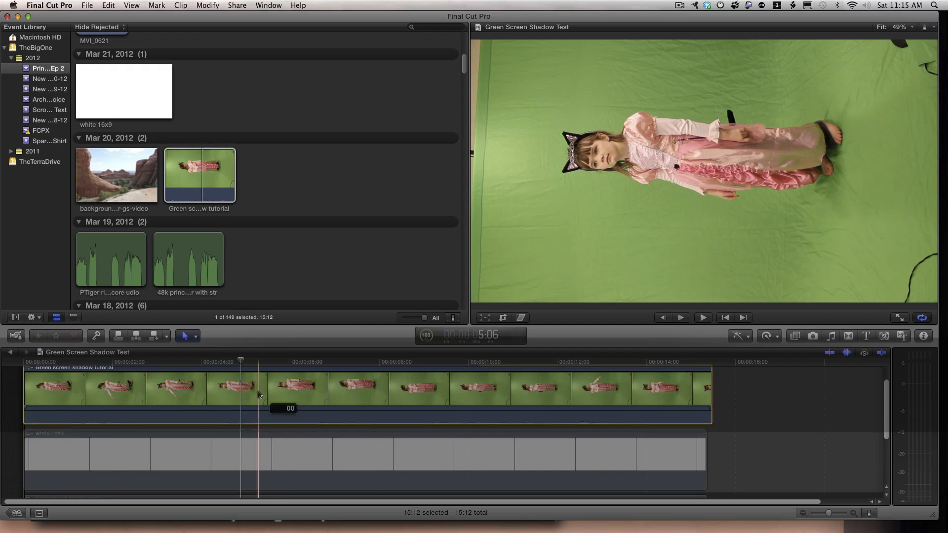
key("space")
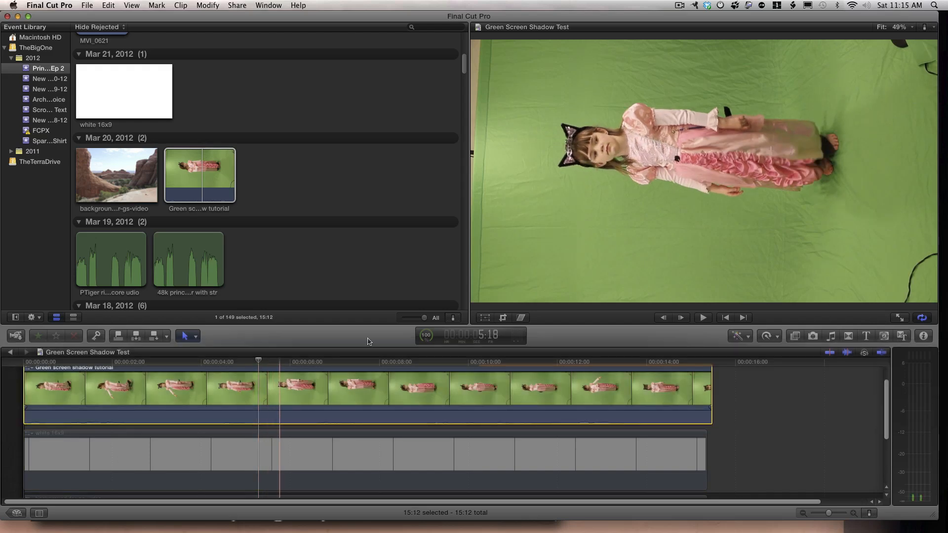
key("space")
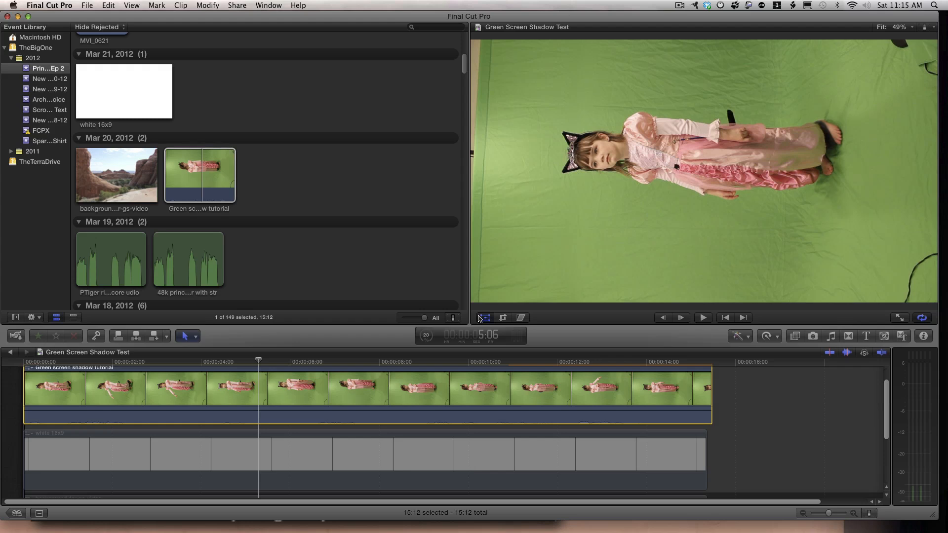
left_click(483, 317)
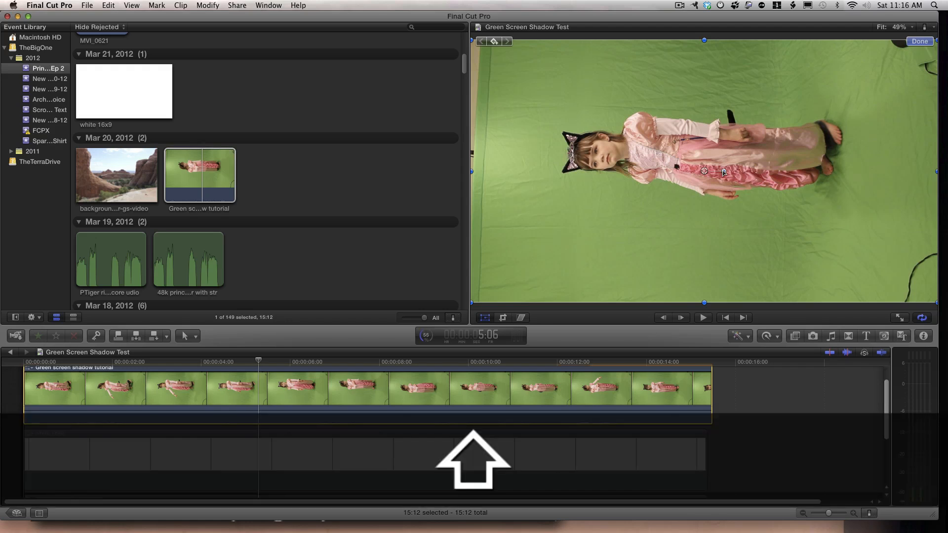
left_click_drag(723, 172, 707, 189)
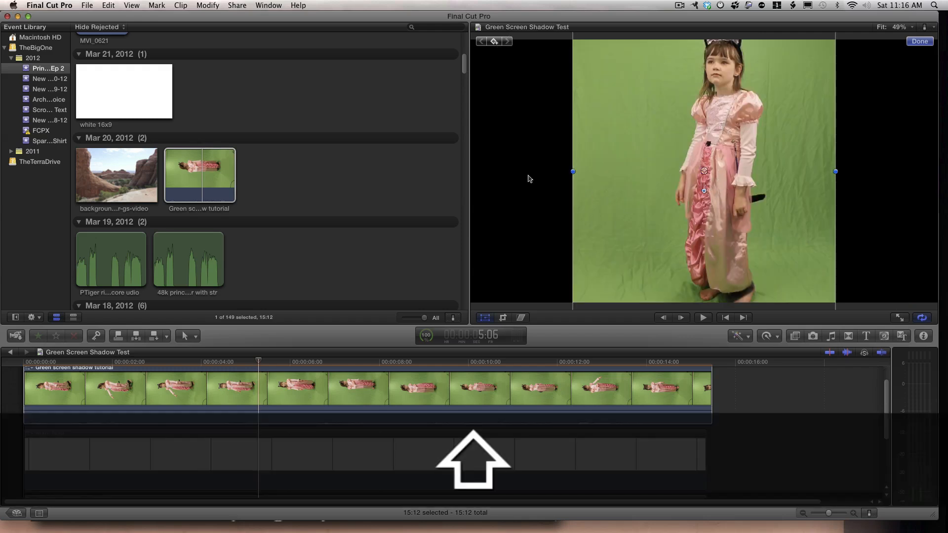
left_click_drag(572, 171, 632, 174)
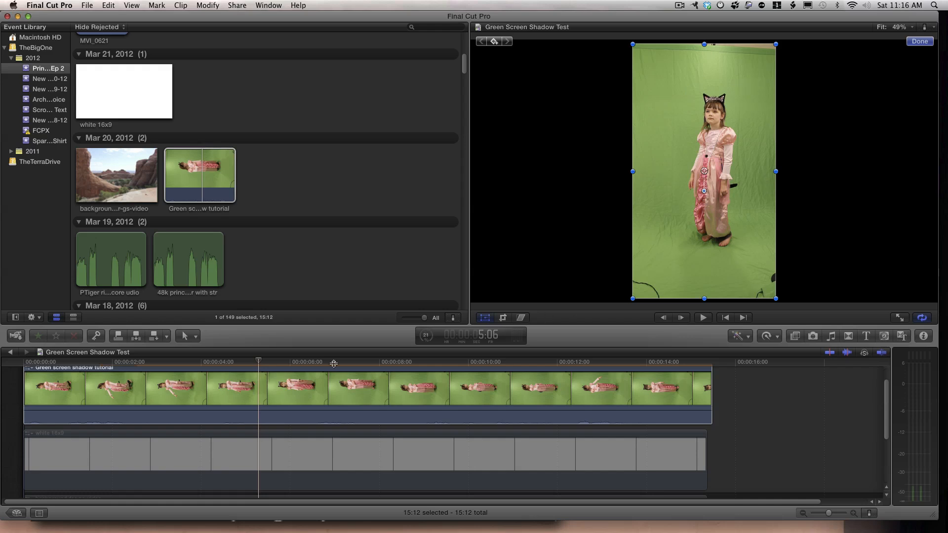
Trim the green screen clip's crop to Left 30, Right 33, Top 3 and Bottom 13, and check the framing near 13:07.
left_click(85, 370)
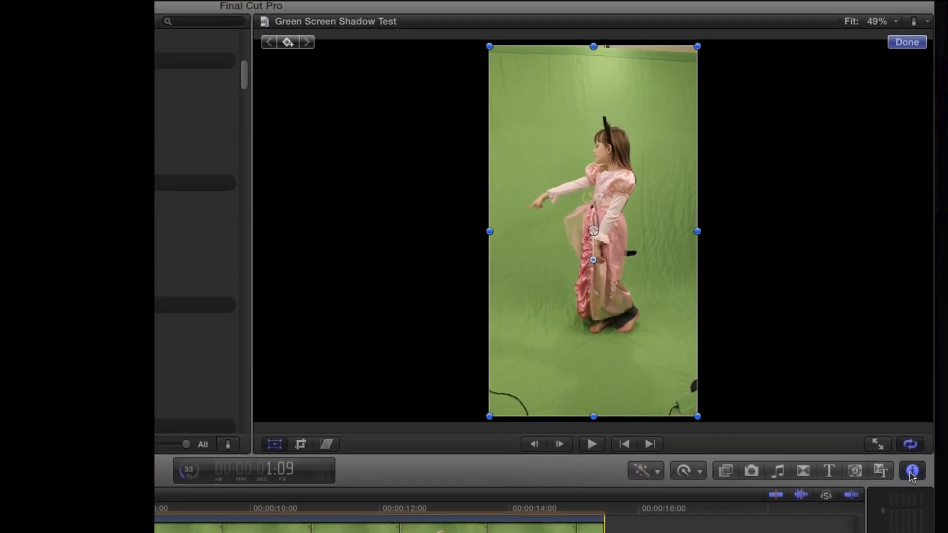
left_click(910, 472)
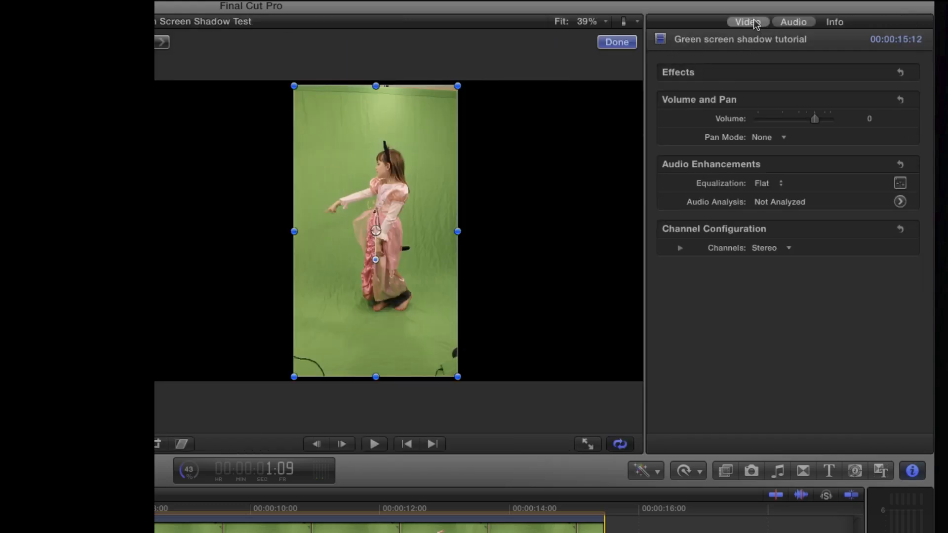
left_click(753, 22)
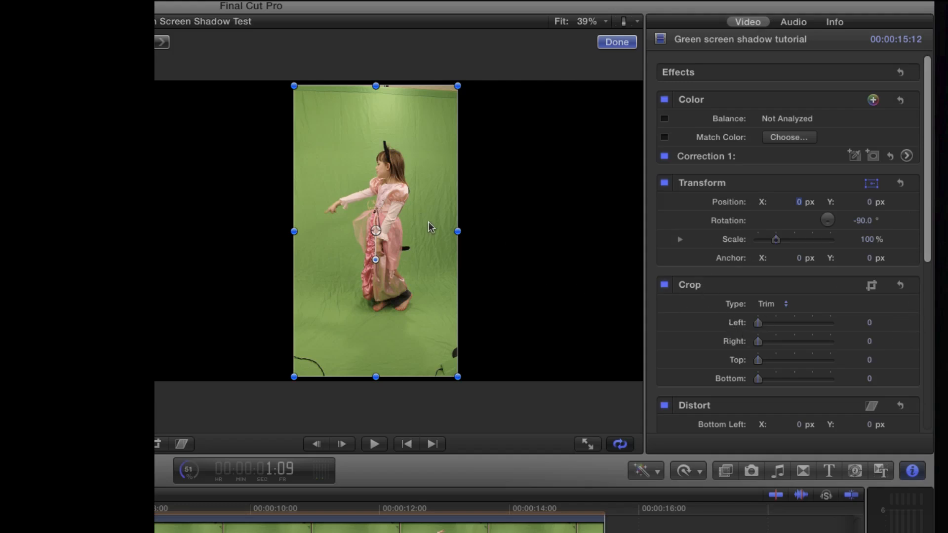
left_click_drag(757, 321, 780, 328)
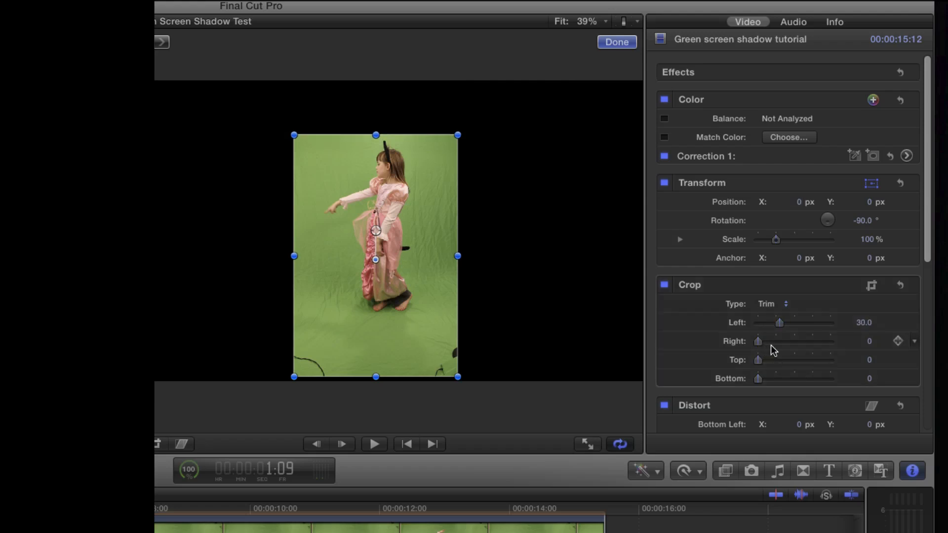
left_click_drag(760, 343, 784, 345)
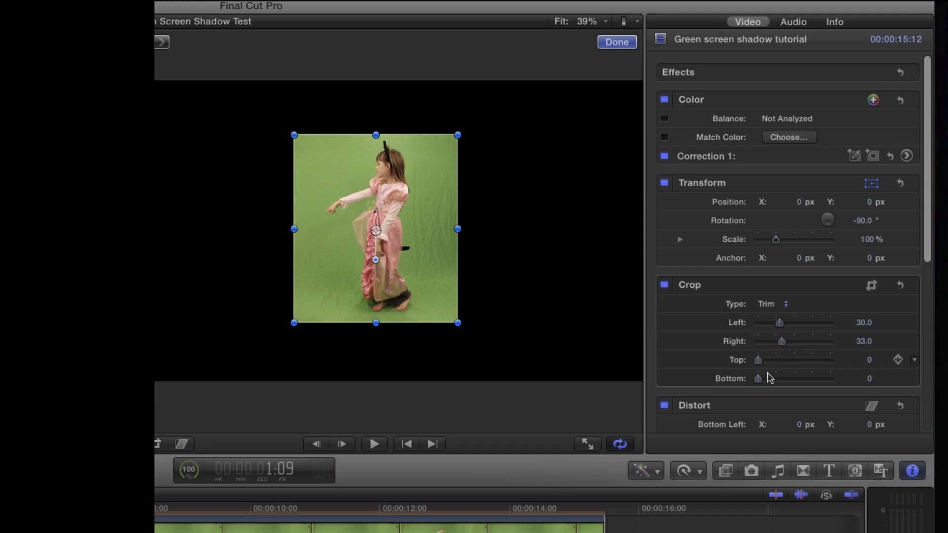
left_click_drag(758, 361, 766, 383)
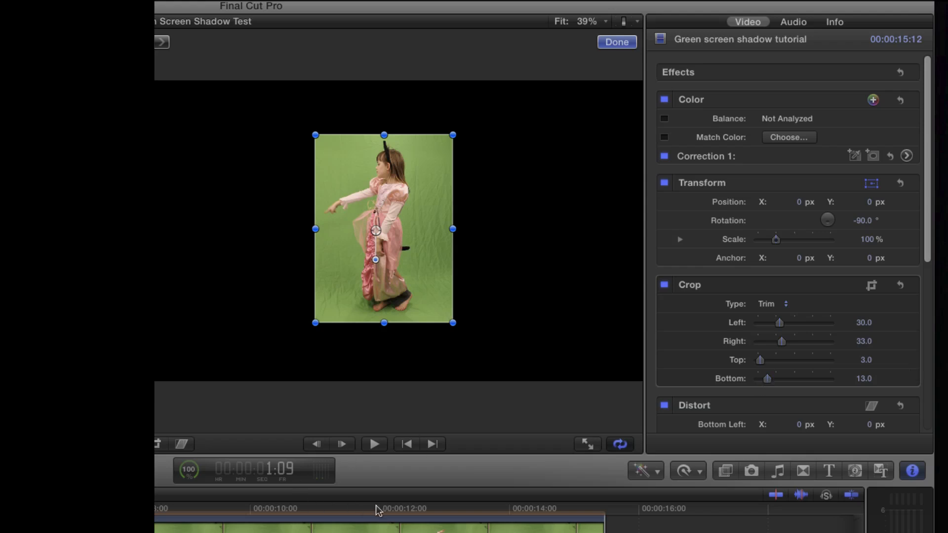
left_click(410, 511)
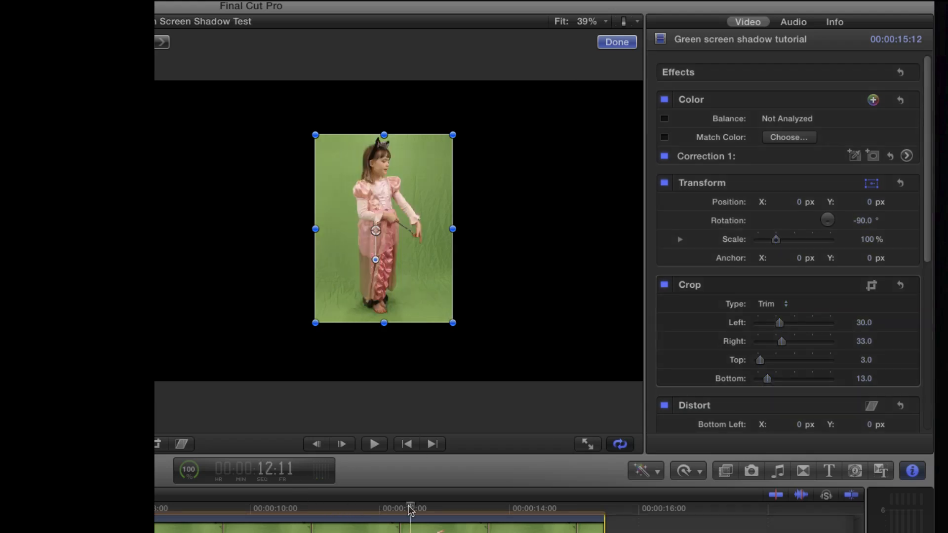
left_click_drag(409, 510, 463, 510)
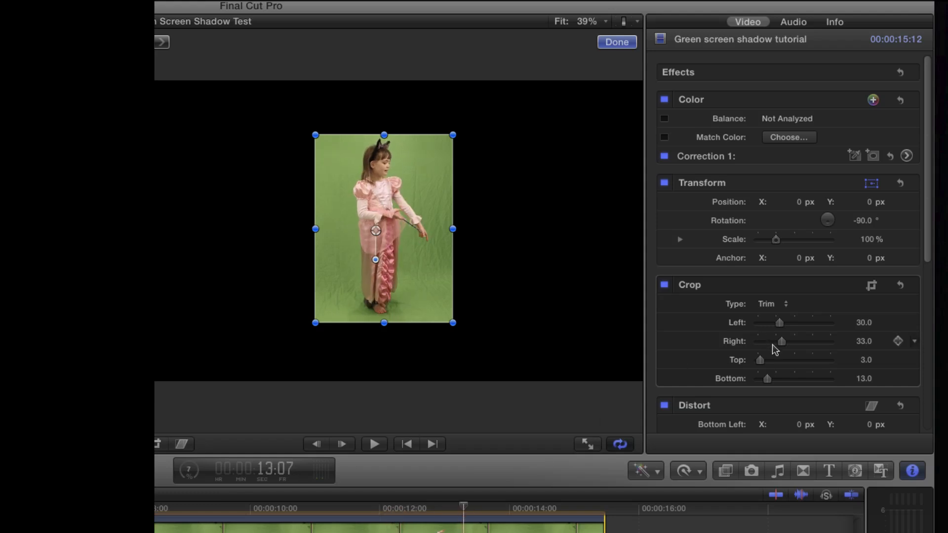
Set the green screen clip's crop to Left 27 and Top 10, and shrink and reposition it to about X 38.7, Y -17.9 px.
left_click_drag(762, 362, 767, 364)
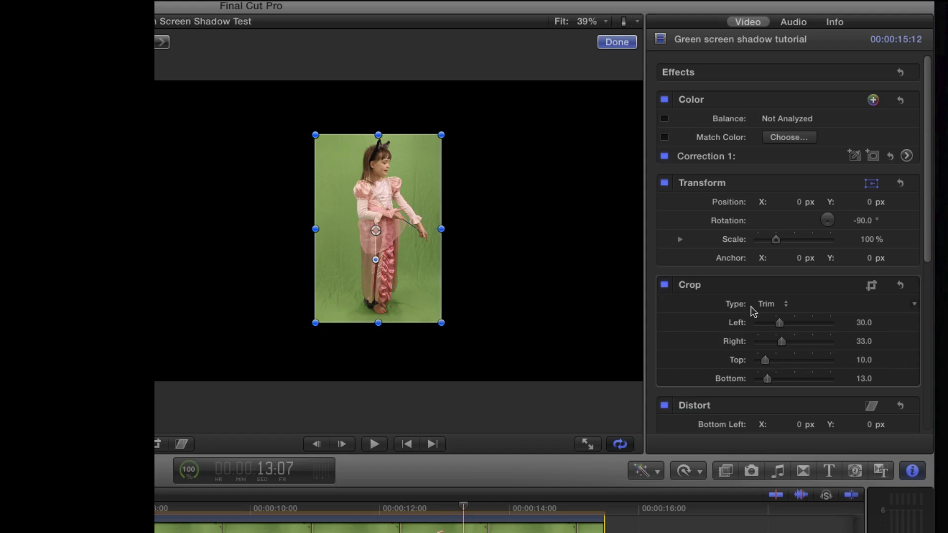
left_click_drag(779, 323, 778, 323)
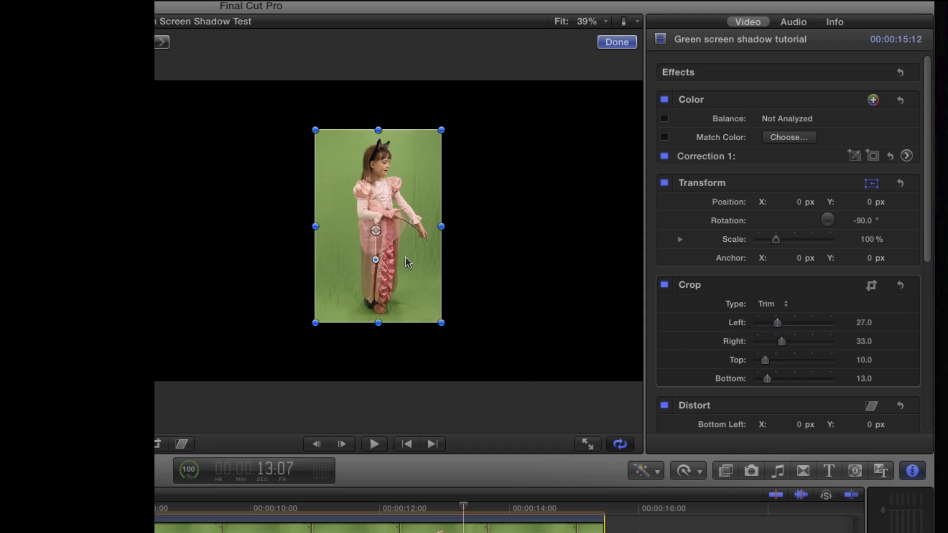
left_click_drag(408, 262, 514, 290)
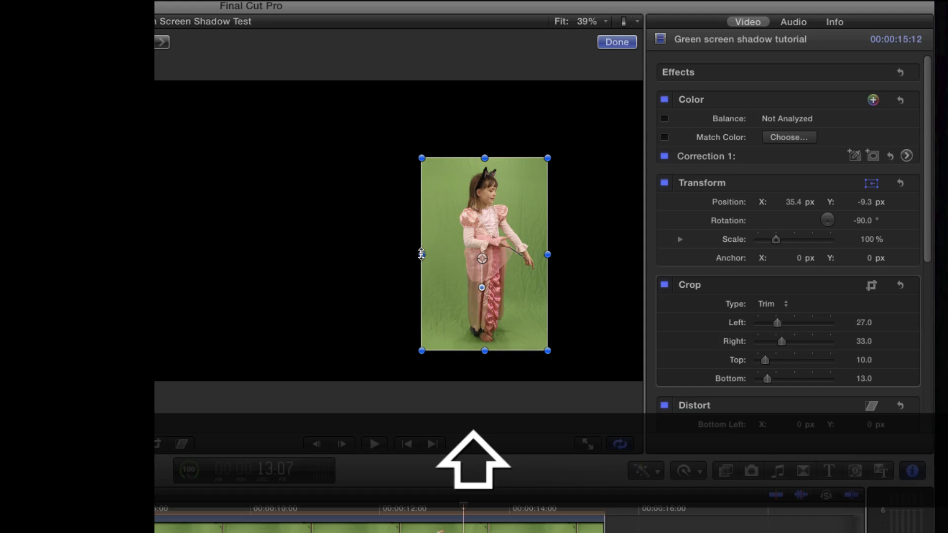
mouse_move(421, 254)
left_mouse_down()
mouse_move(444, 256)
mouse_move(455, 284)
mouse_move(468, 272)
mouse_move(471, 281)
left_mouse_up()
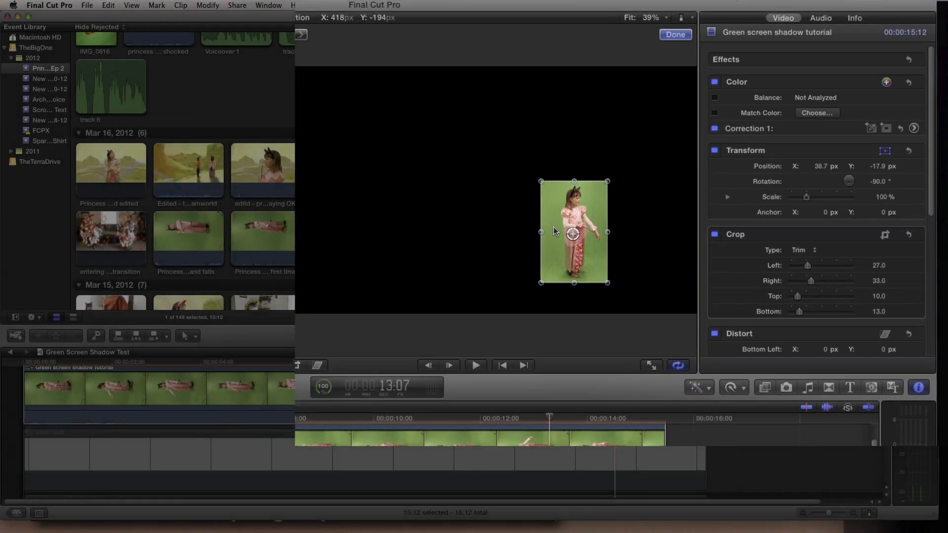
left_click_drag(553, 231, 554, 231)
Enable the background-for-gs-video clip so the desert shows behind the girl, and undo any accidental shift of it.
scroll(375, 428, "down", 3)
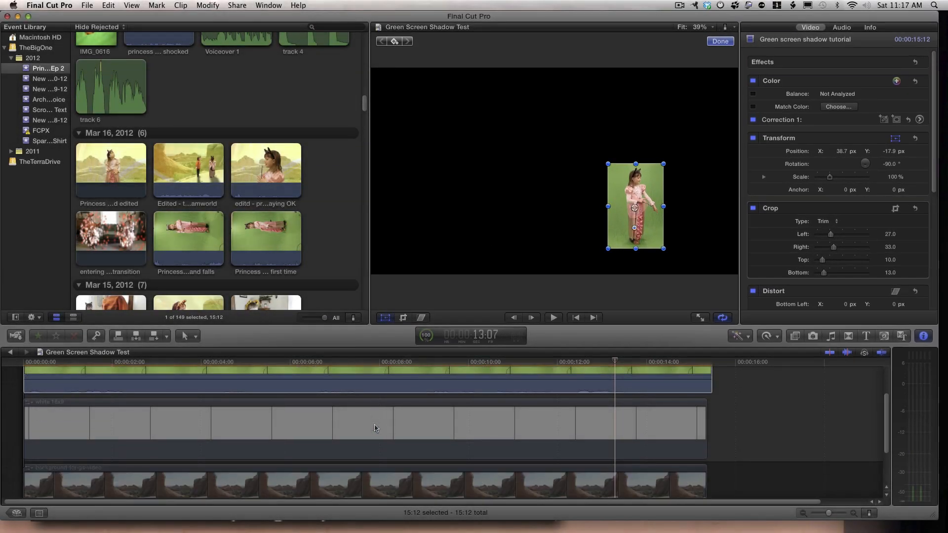
scroll(375, 427, "down", 2)
left_click(392, 435)
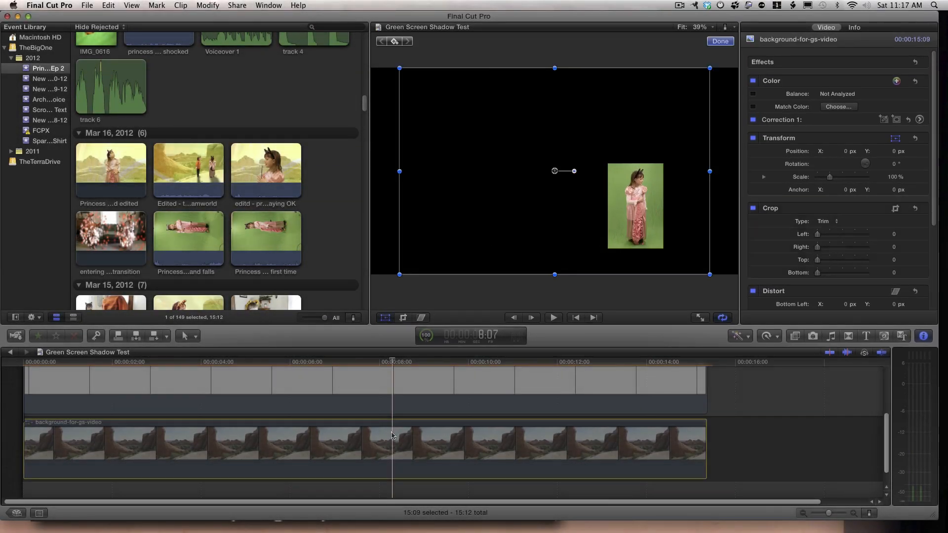
key("v")
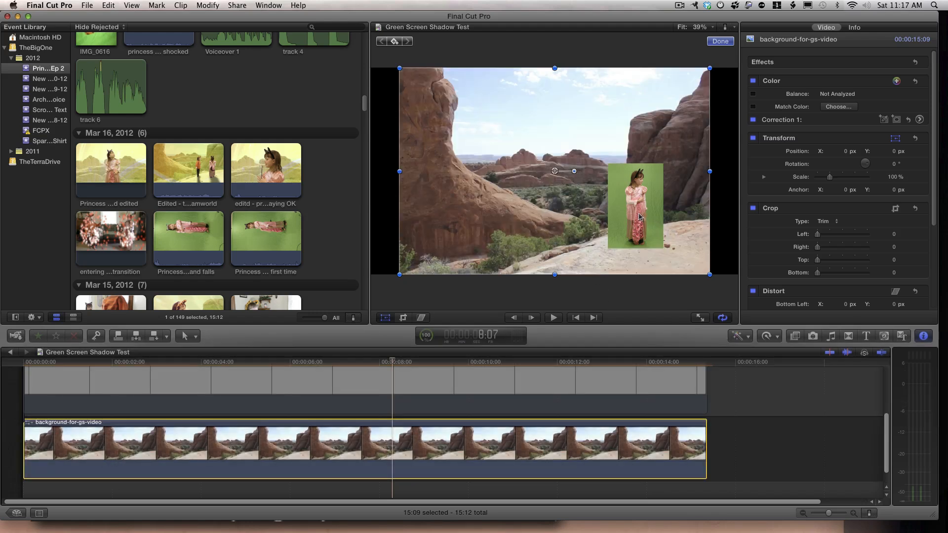
left_click_drag(639, 217, 651, 213)
key("super+z")
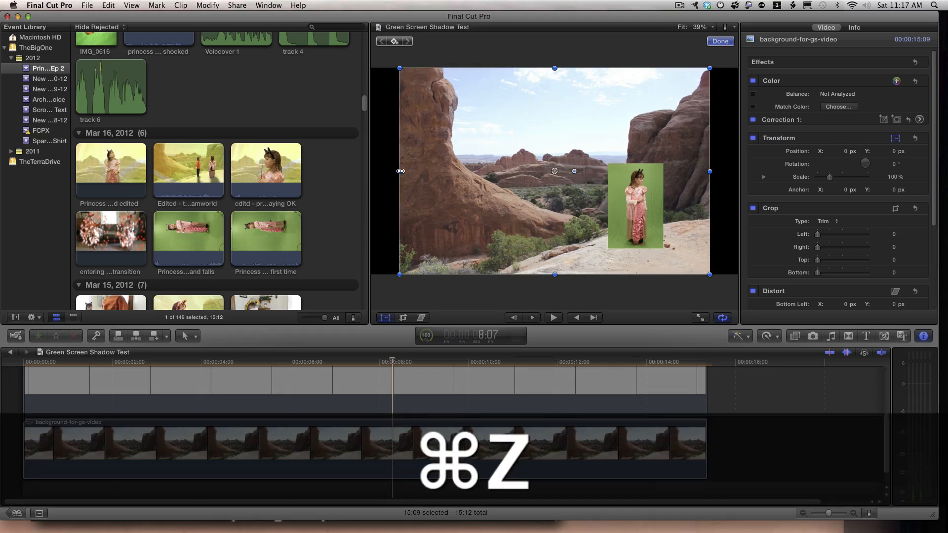
Scale the desert background to about 120.59% to fill the frame and move it up to about X 0.2, Y 8.6 px.
key("shift")
left_click_drag(400, 171, 366, 172)
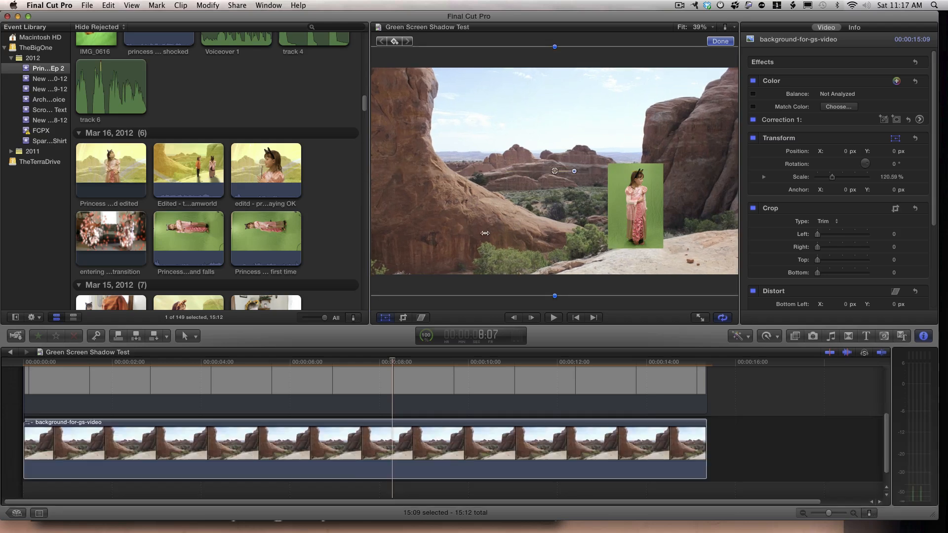
left_click_drag(485, 233, 486, 218)
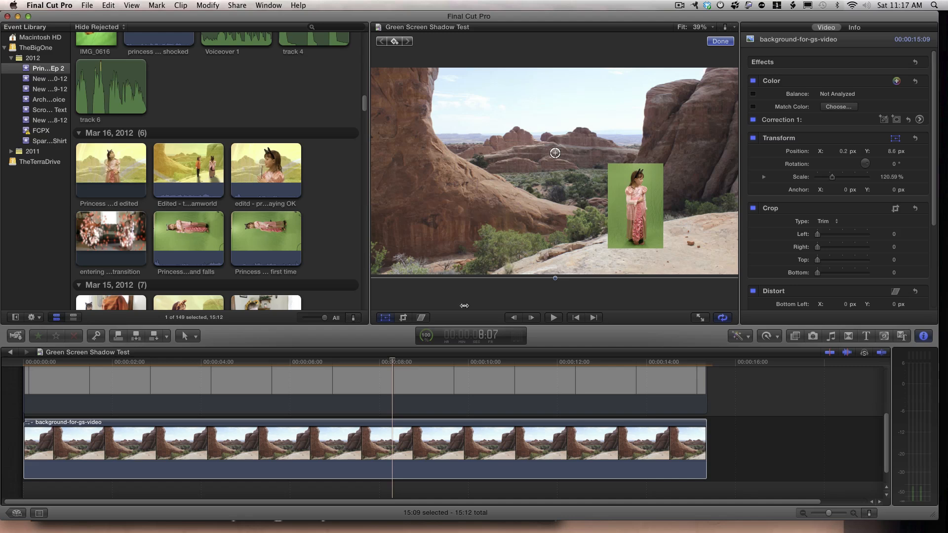
Move the green screen clip to about X 49.0, Y -16.7 px so the girl stands on the rock ledge.
scroll(477, 407, "up", 2)
left_click(478, 402)
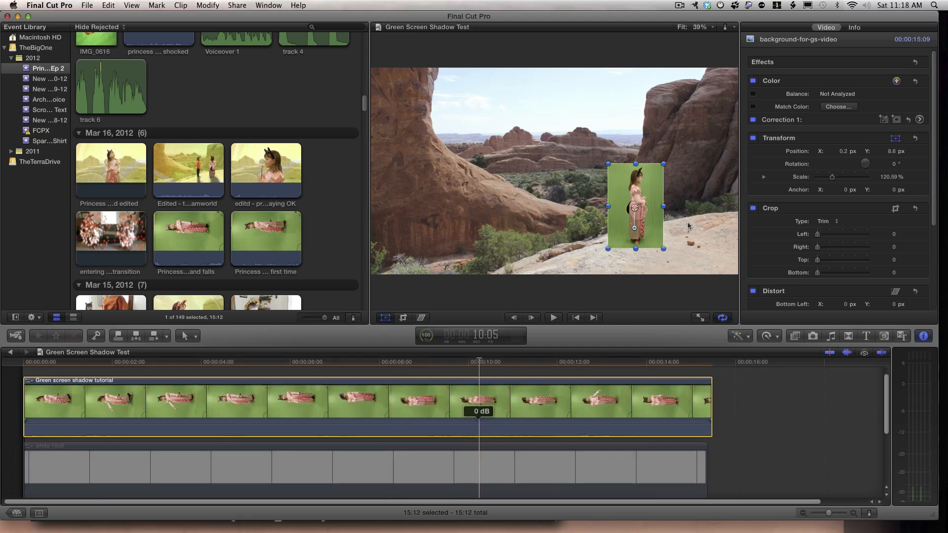
left_click_drag(644, 221, 666, 219)
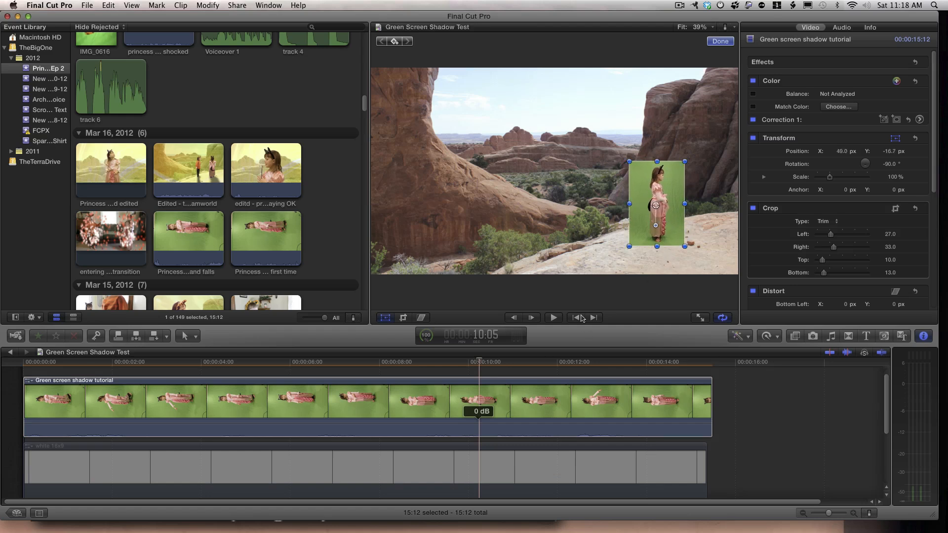
Disable the background-for-gs-video clip so only the green screen shot is displayed.
scroll(462, 469, "down", 5)
left_click(464, 444)
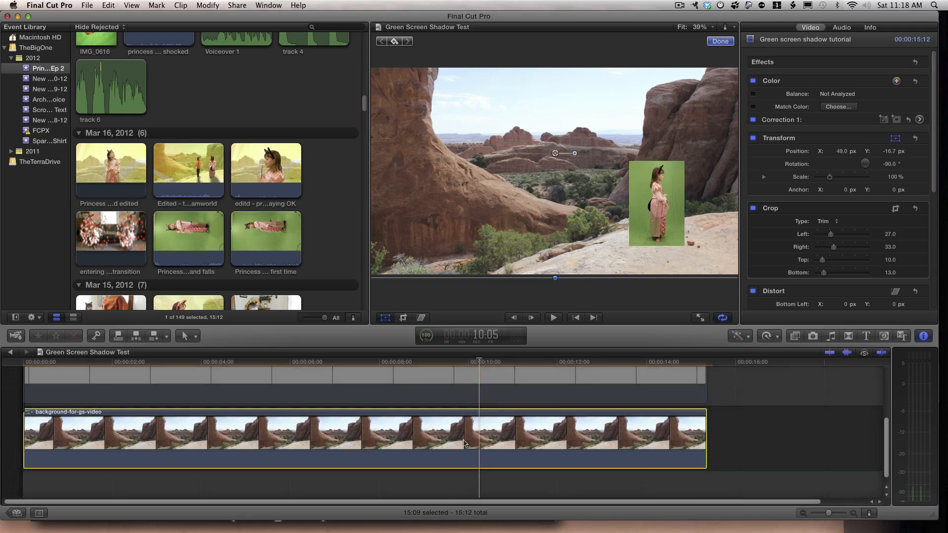
left_click(464, 444)
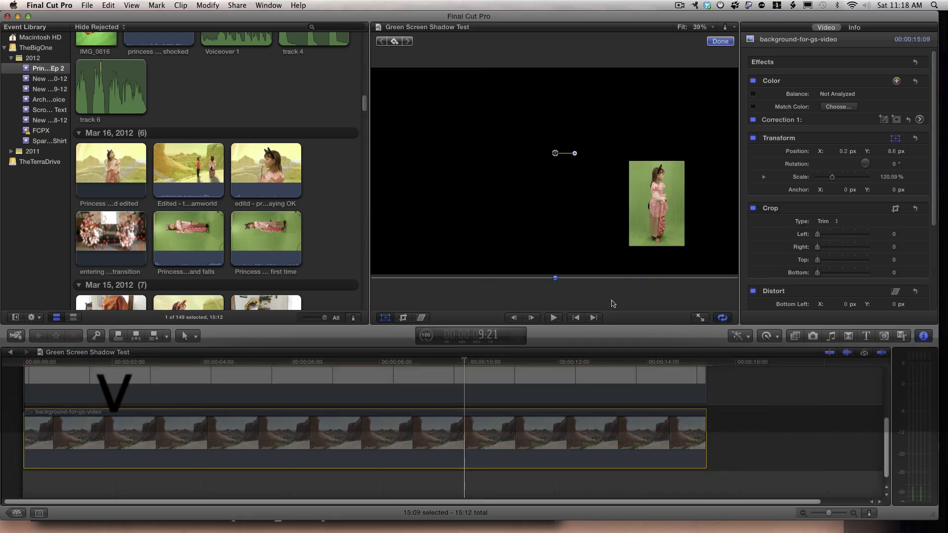
Apply the Keyer effect from the Keying category to the Green screen shadow tutorial clip.
left_click(701, 27)
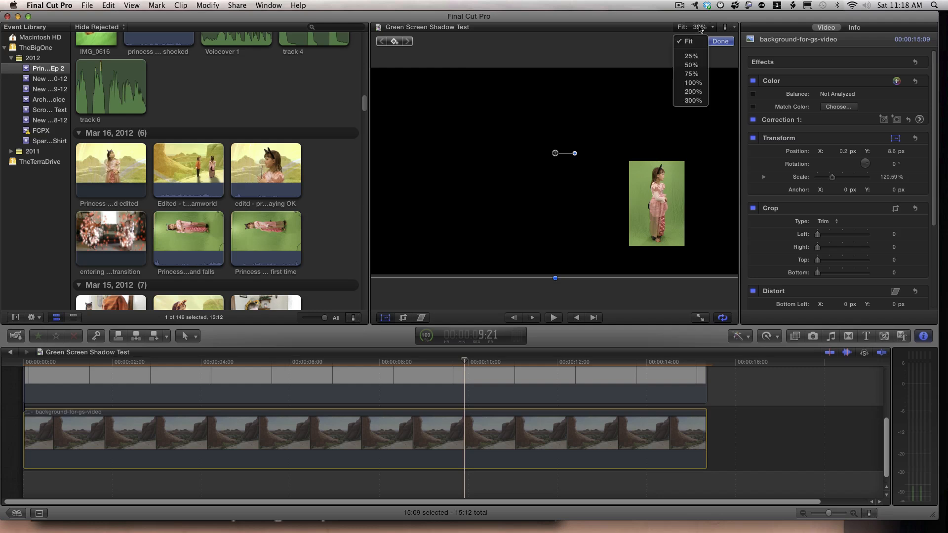
left_click(691, 84)
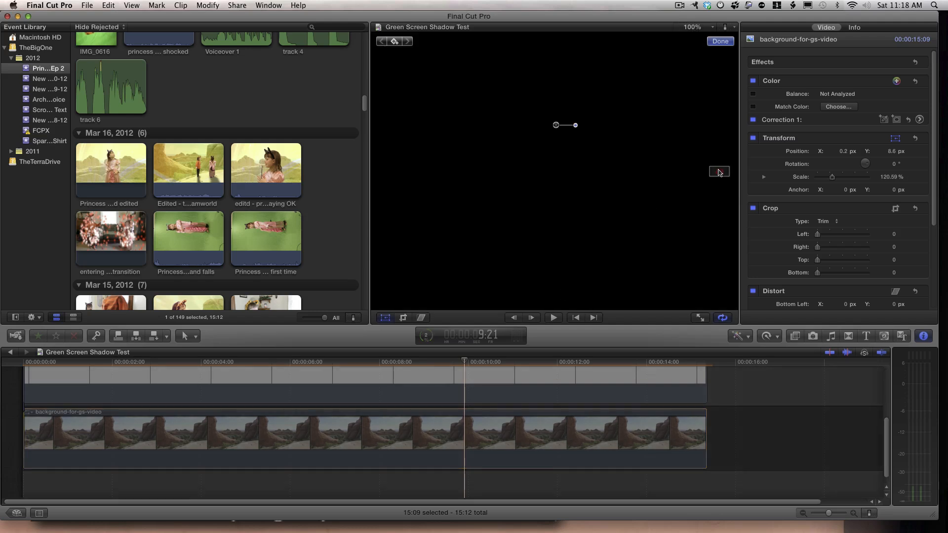
left_click_drag(718, 171, 723, 173)
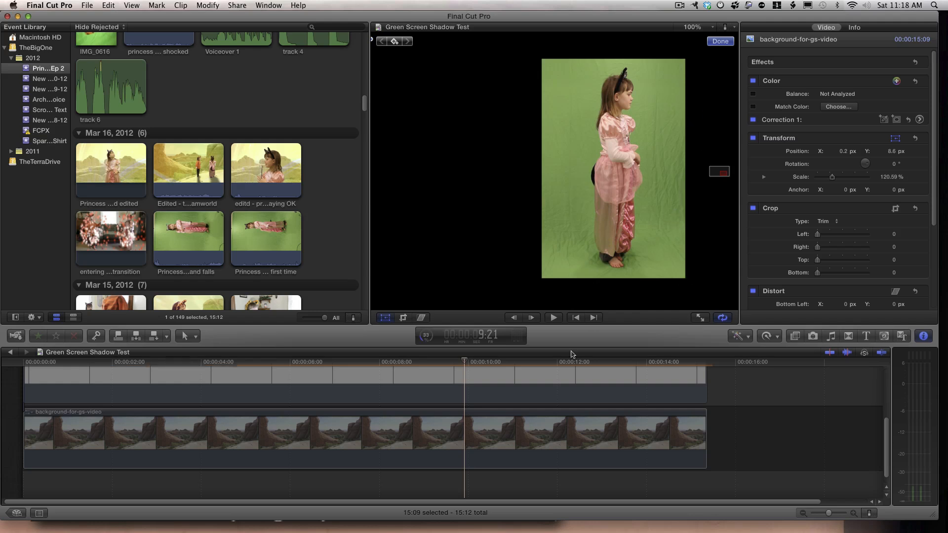
scroll(534, 384, "up", 5)
left_click(516, 384)
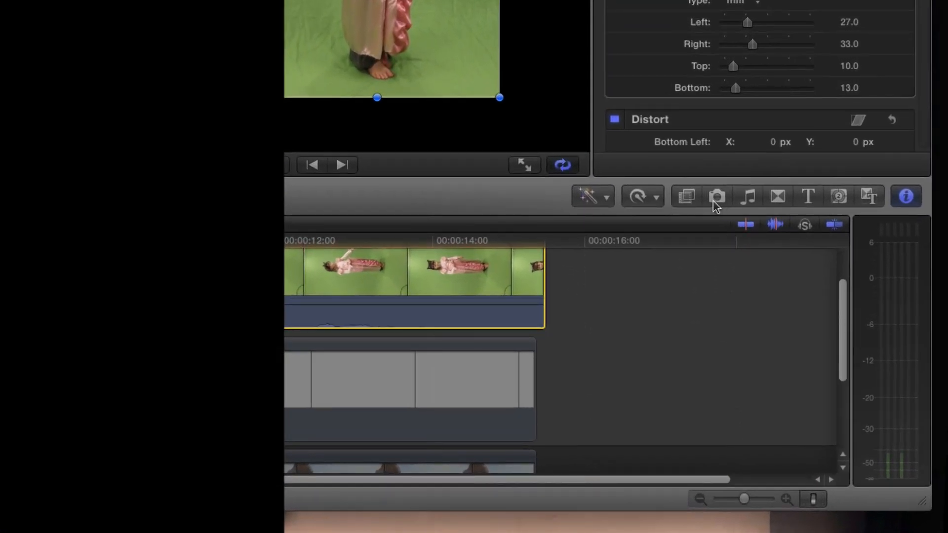
left_click(686, 197)
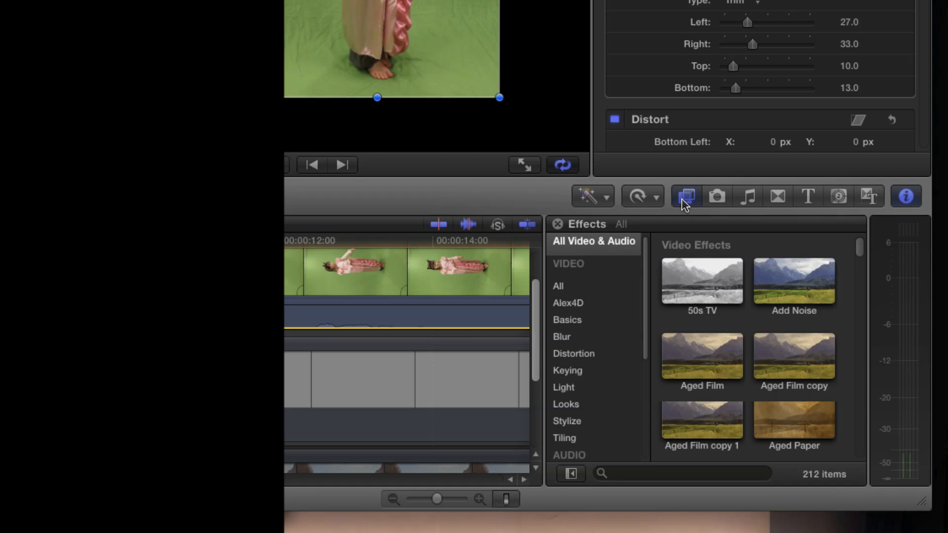
left_click(567, 373)
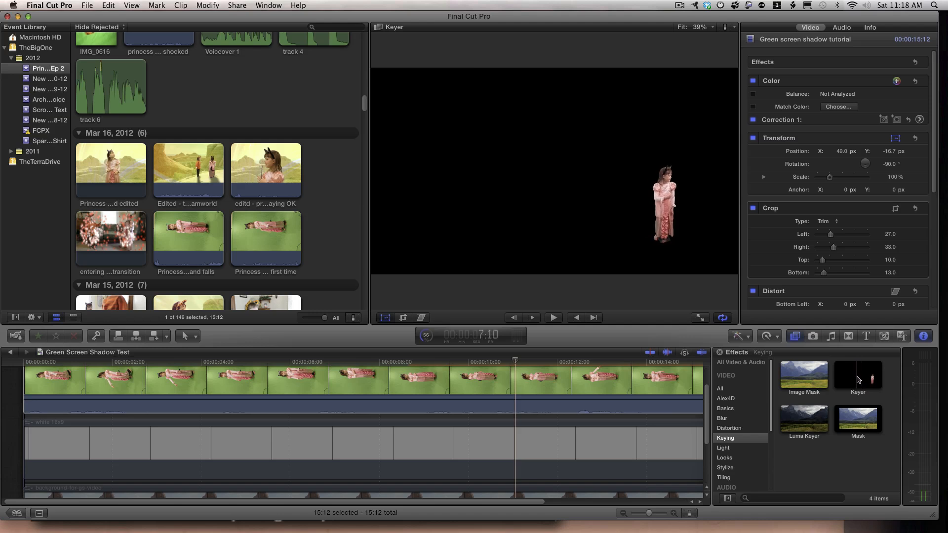
left_click_drag(863, 379, 609, 395)
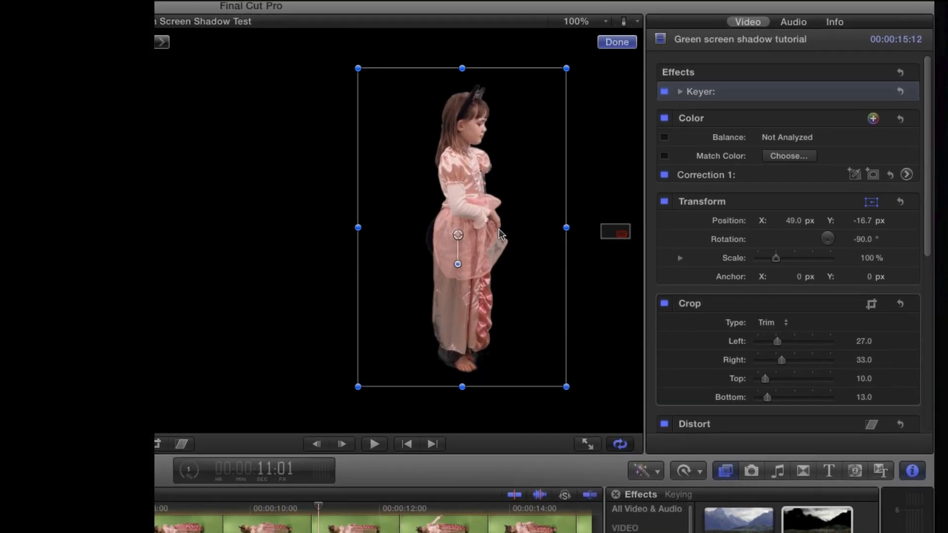
Set the Keyer's Fill Holes to about 3.09 while inspecting the Matte view, and return to the Composite view.
left_click(680, 92)
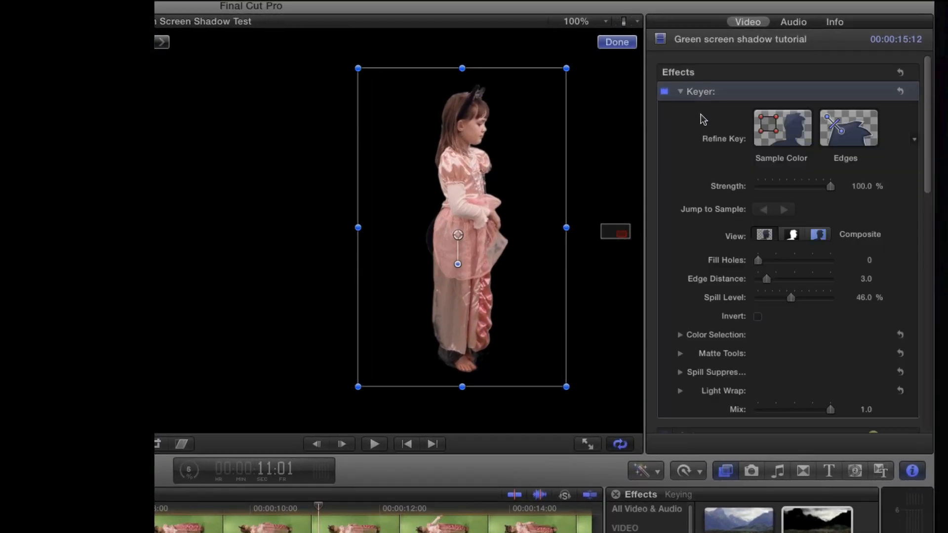
left_click(792, 235)
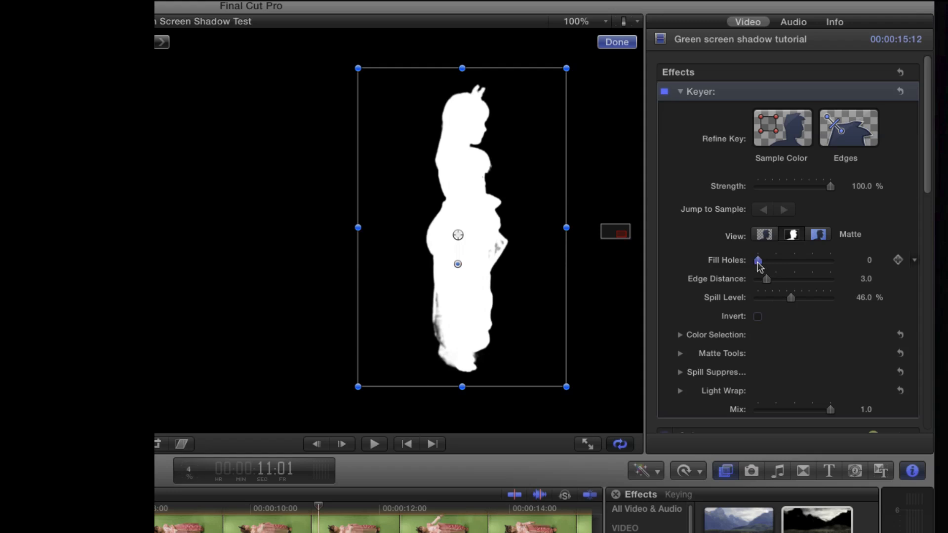
left_click_drag(758, 262, 783, 266)
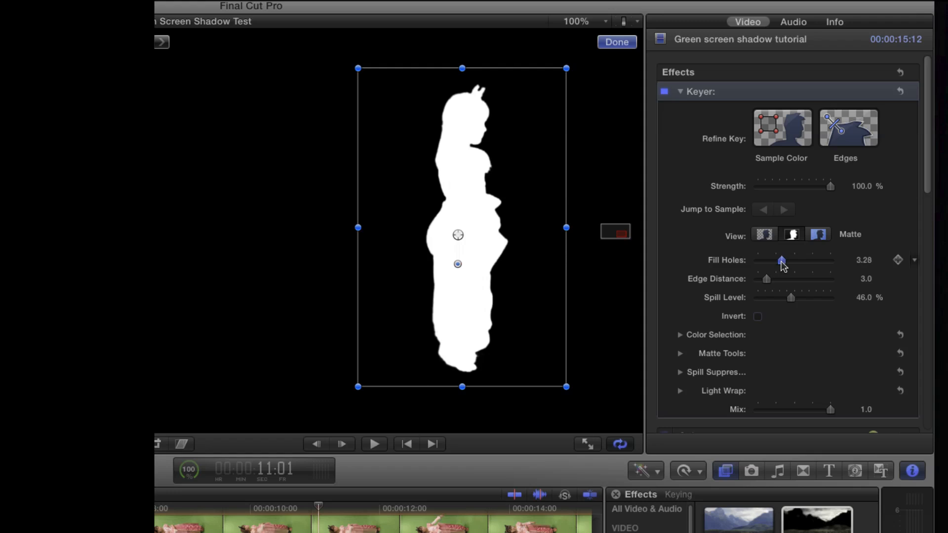
left_click_drag(780, 261, 779, 262)
left_click(771, 235)
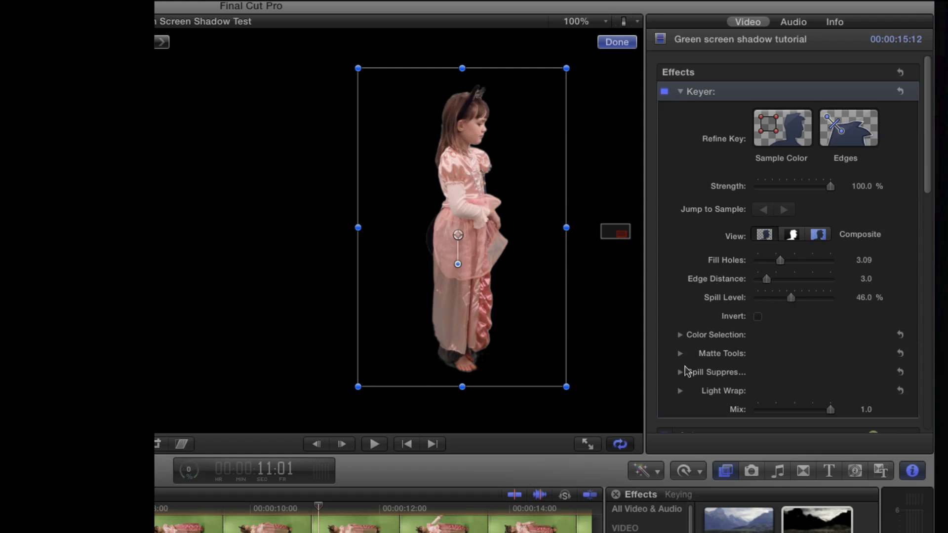
Copy the keyed green screen clip, paste it at 15:12 after the existing clips, and check the copy near 19:16.
left_click(575, 19)
left_click(571, 37)
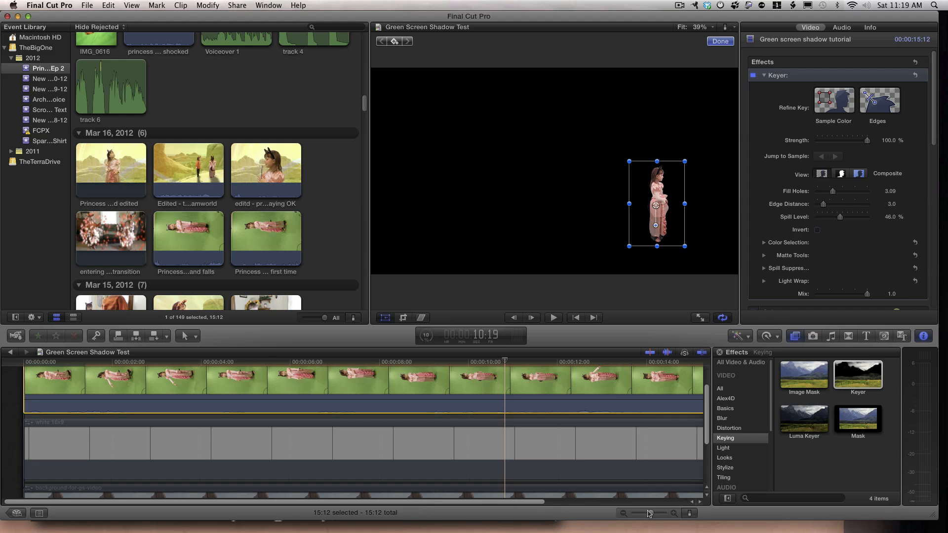
left_click_drag(650, 513, 648, 514)
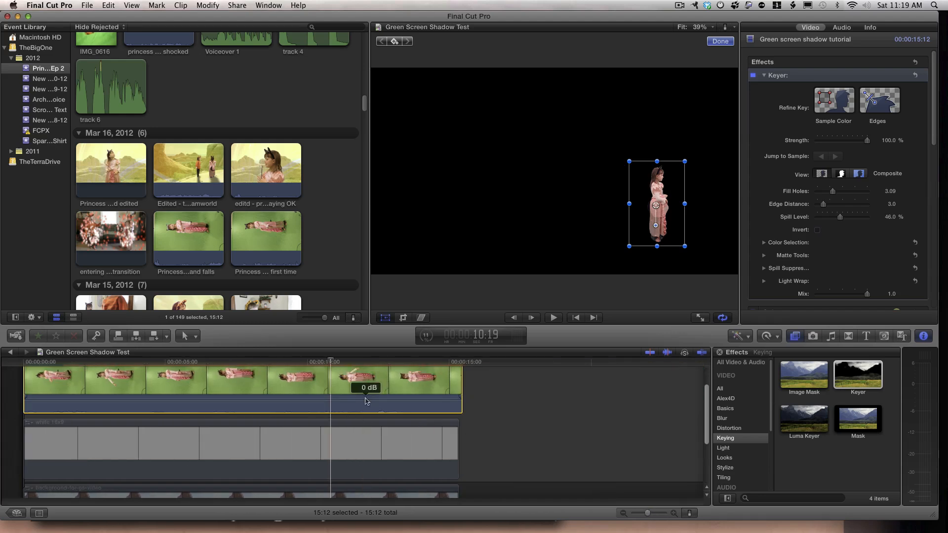
key("super+c")
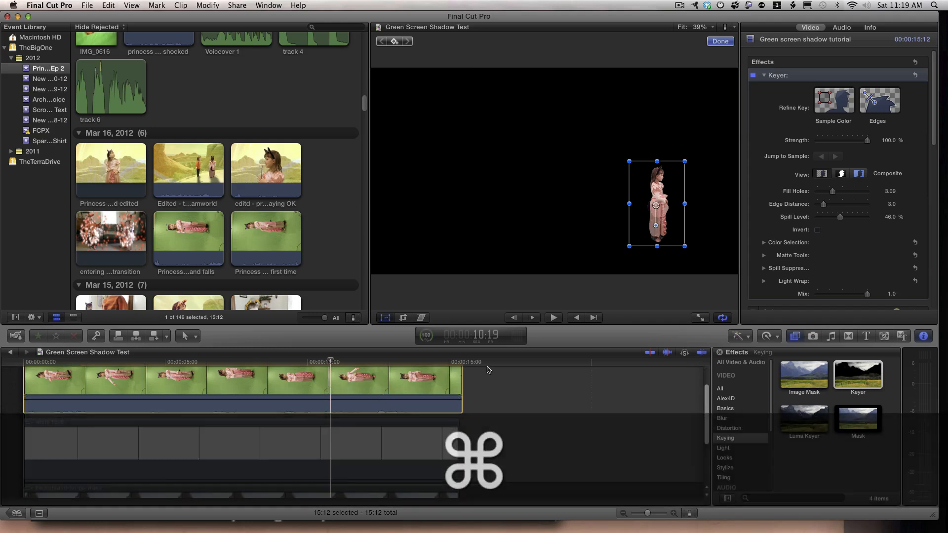
left_click(468, 363)
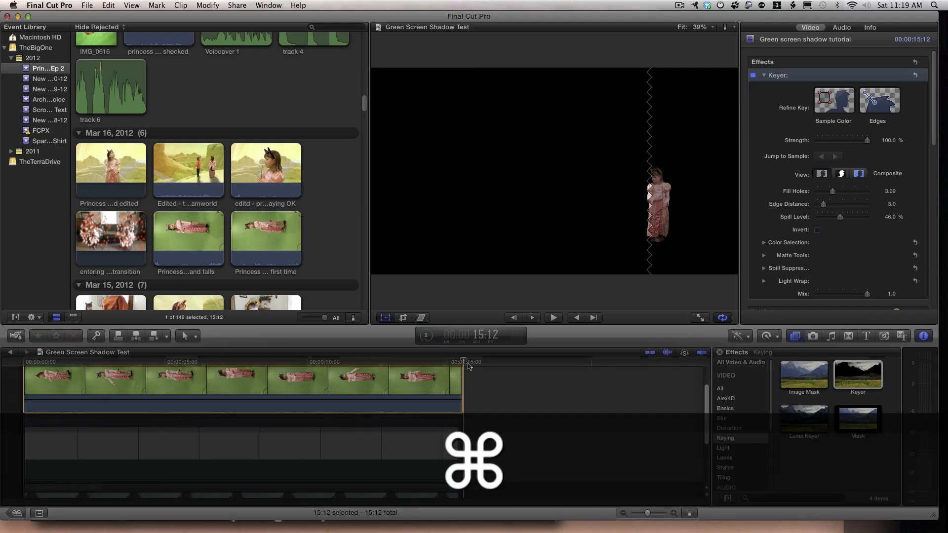
key("super+v")
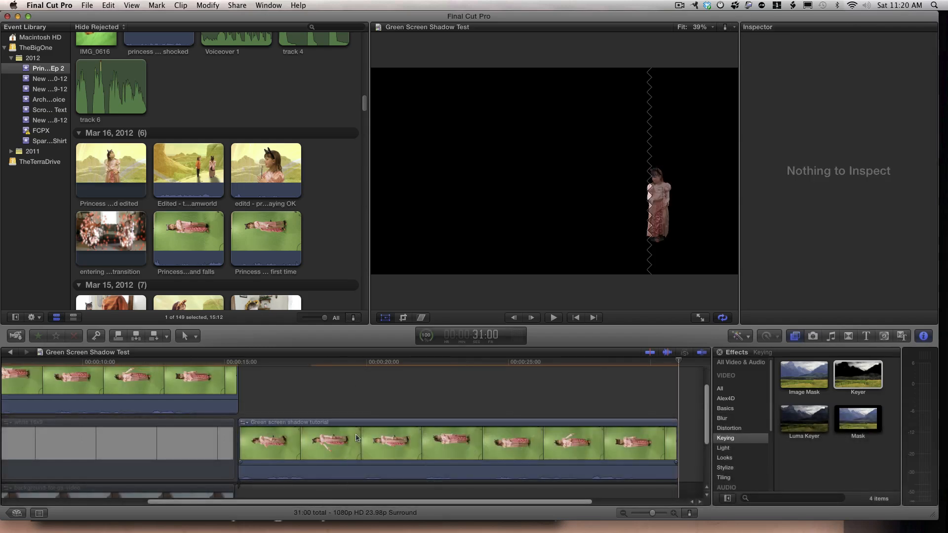
left_click(356, 438)
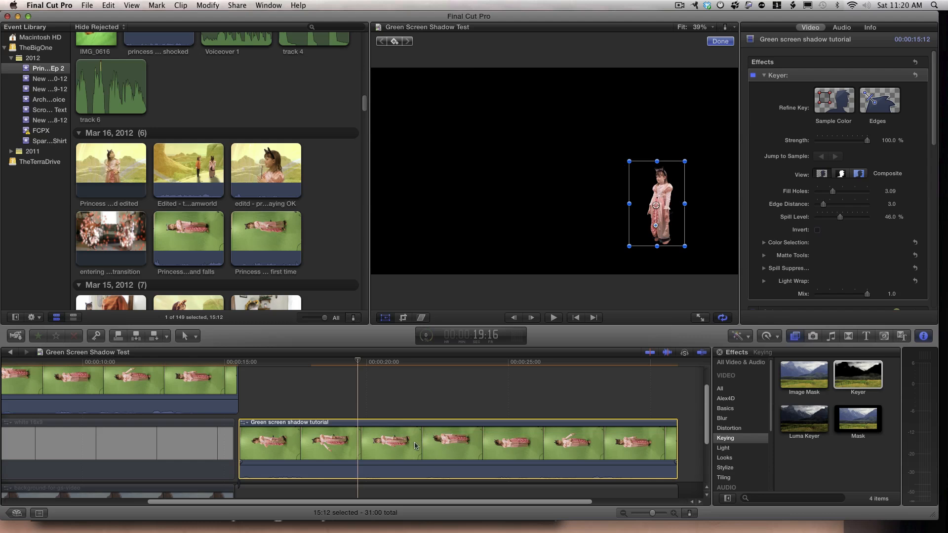
Enable the white 16x9 clip beneath the first keyed clip so the girl stands on a white background.
left_click(173, 389)
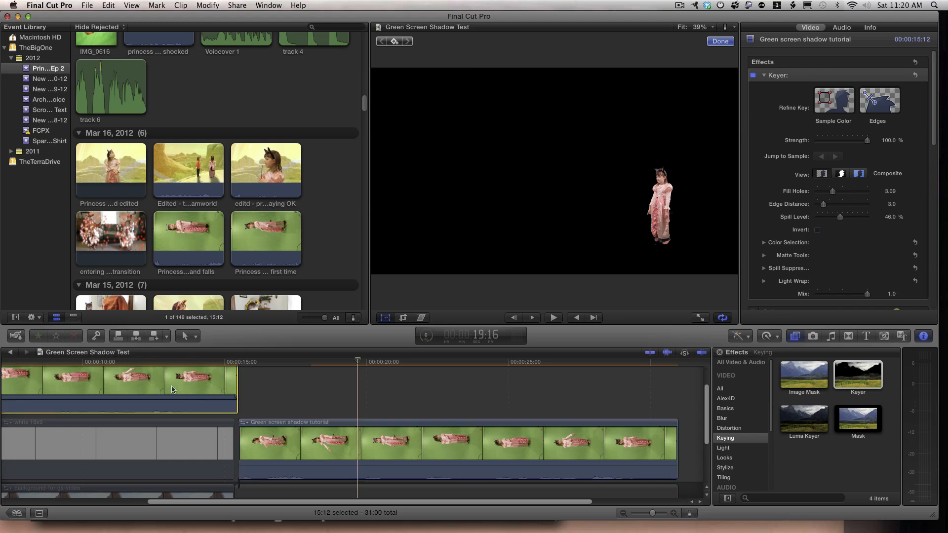
left_click(113, 501)
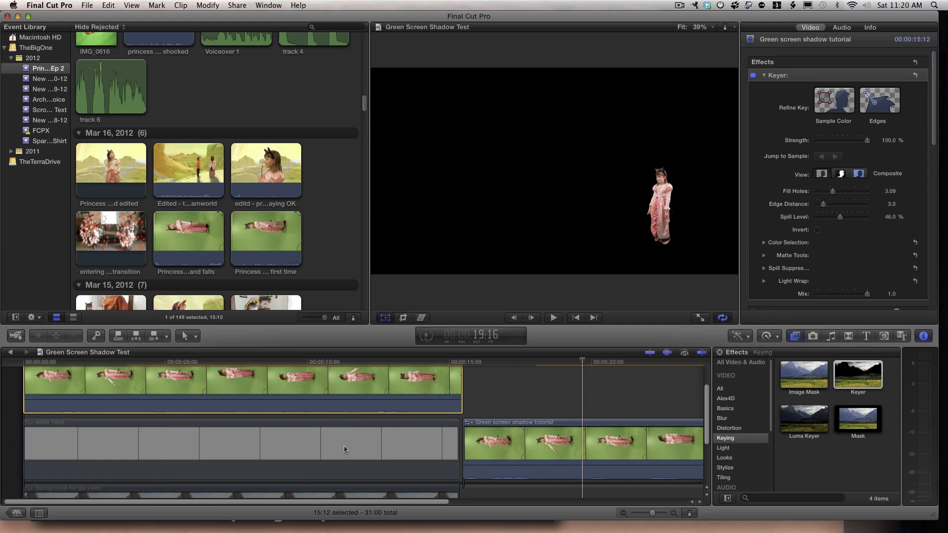
left_click(279, 384)
scroll(345, 410, "down", 5)
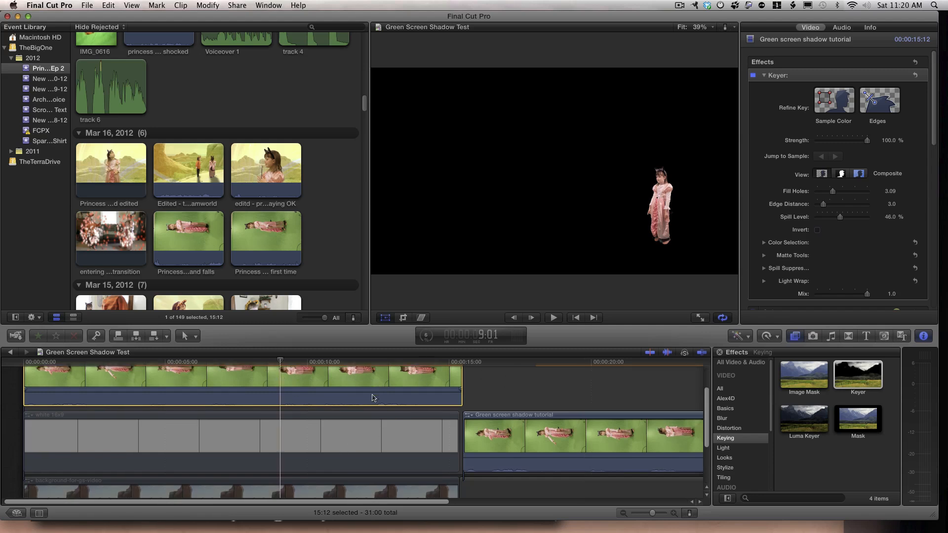
key("shift+t")
scroll(320, 424, "up", 4)
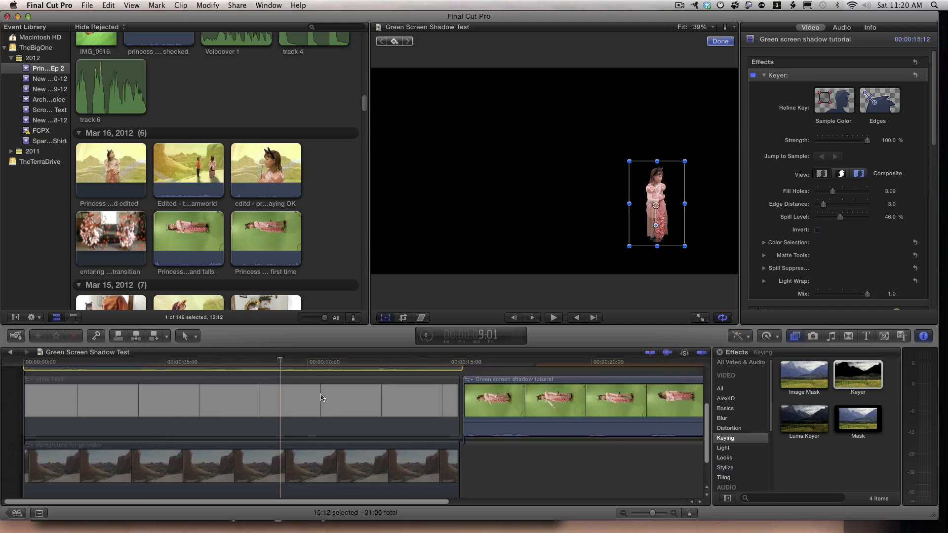
left_click(317, 398)
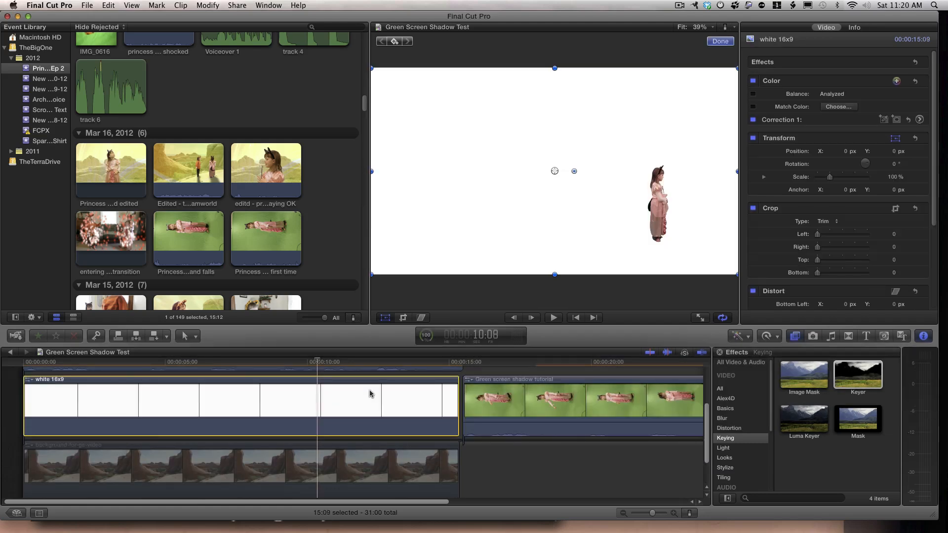
scroll(369, 393, "up", 3)
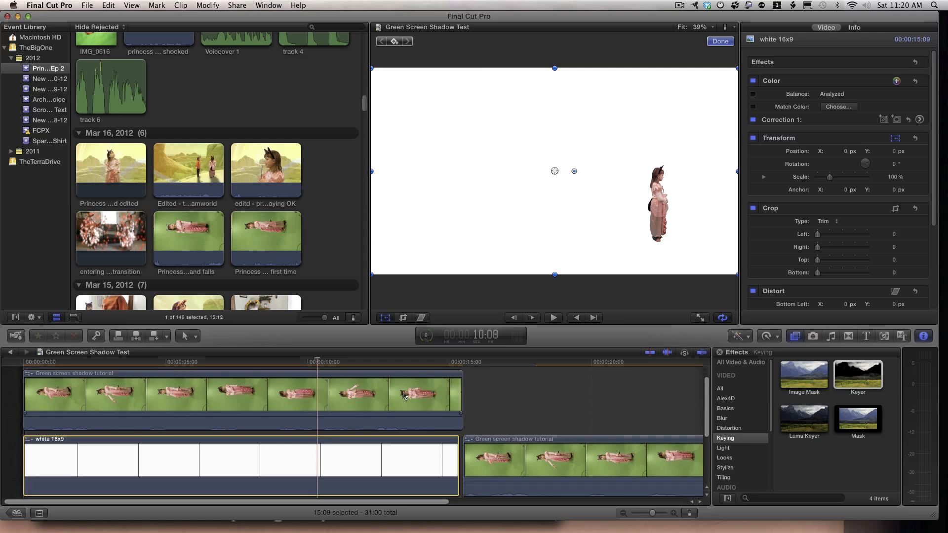
Lower the Global exposure of Correction 1 to its minimum on the first keyed clip, making the girl a black silhouette.
left_click(403, 395)
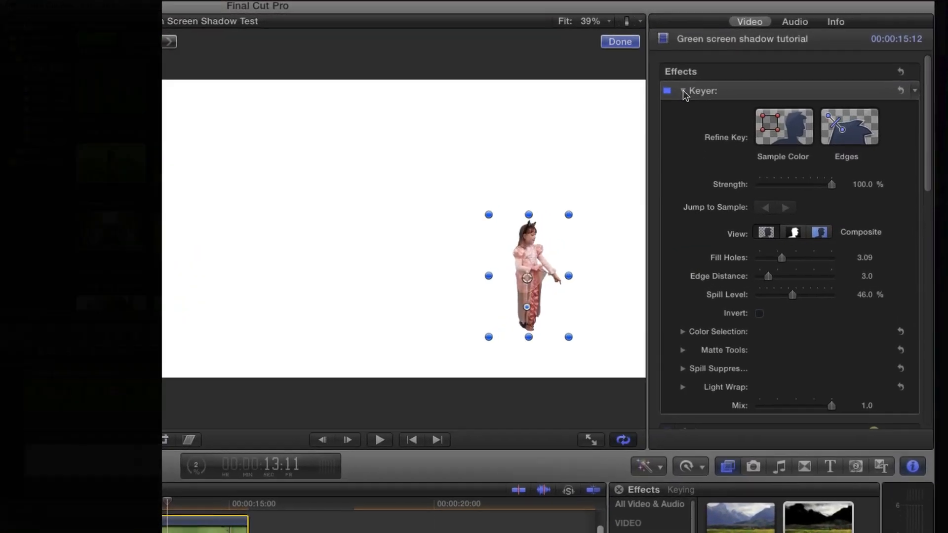
left_click(763, 75)
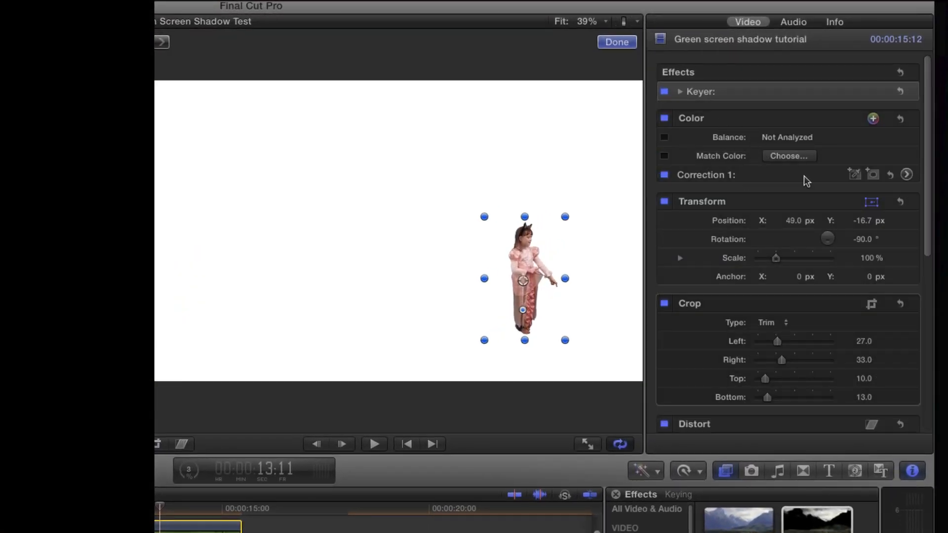
left_click(906, 175)
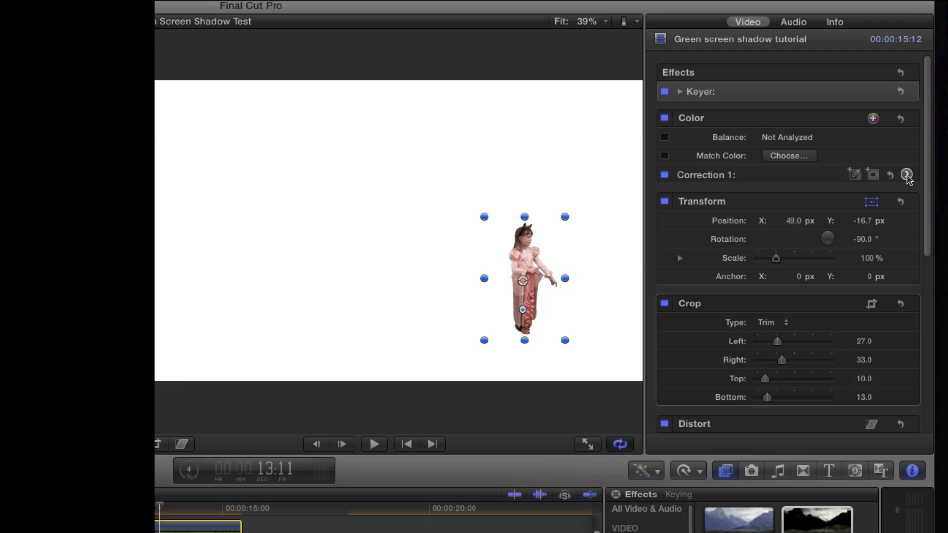
left_click(906, 175)
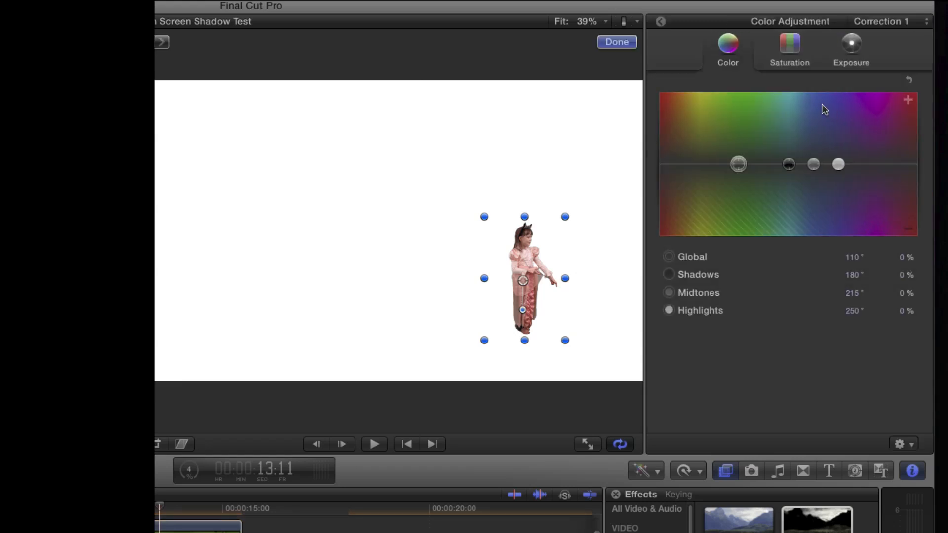
left_click(849, 45)
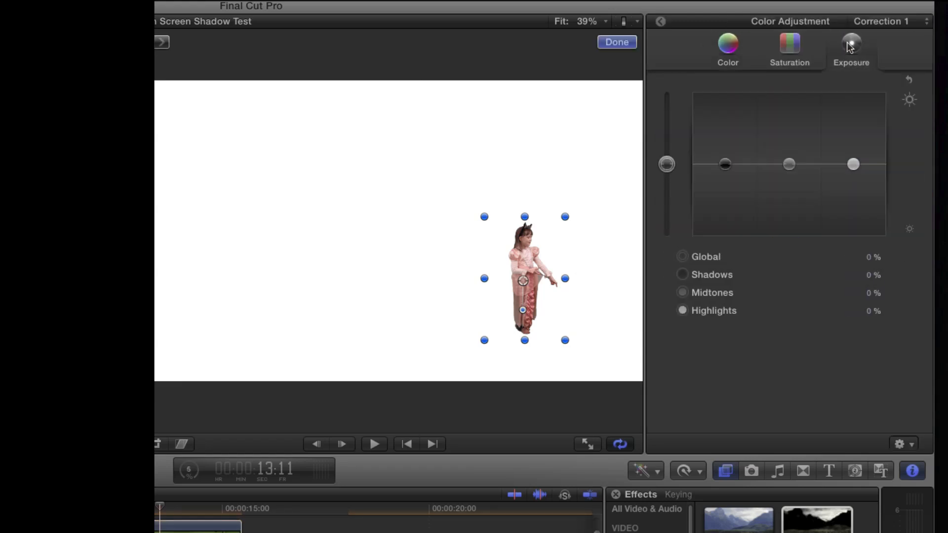
left_click(666, 164)
left_click_drag(669, 239, 668, 247)
Set the Global saturation of the silhouette clip's Correction 1 to -100% and return to the clip's video settings.
left_click(790, 47)
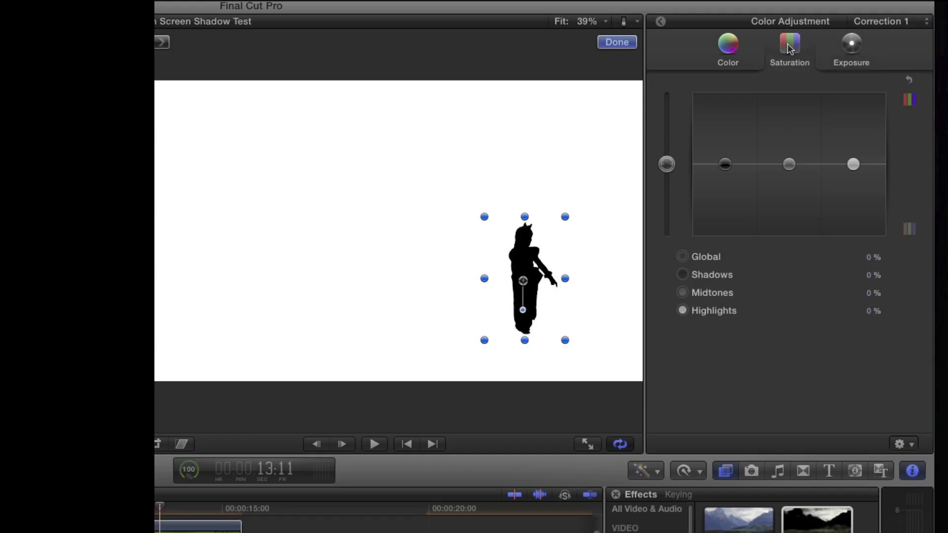
left_click_drag(666, 163, 677, 238)
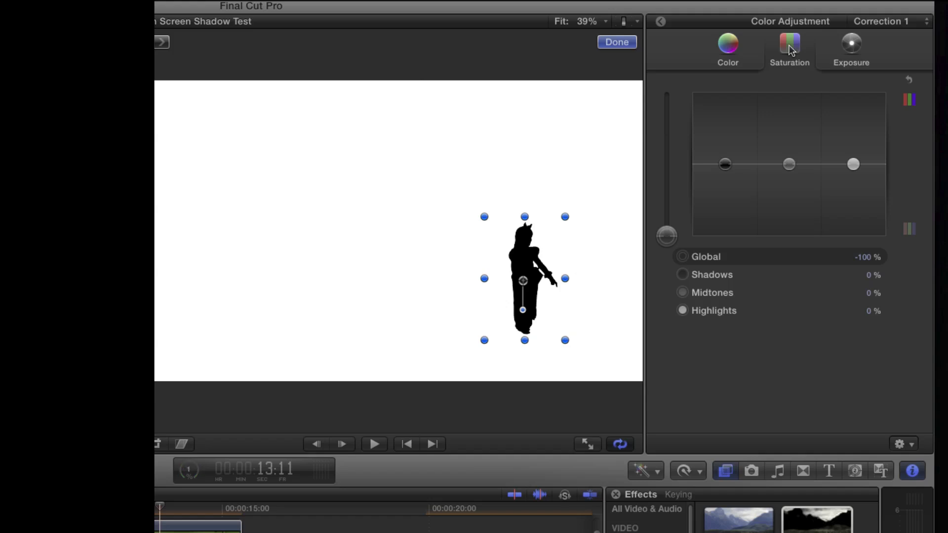
left_click(658, 20)
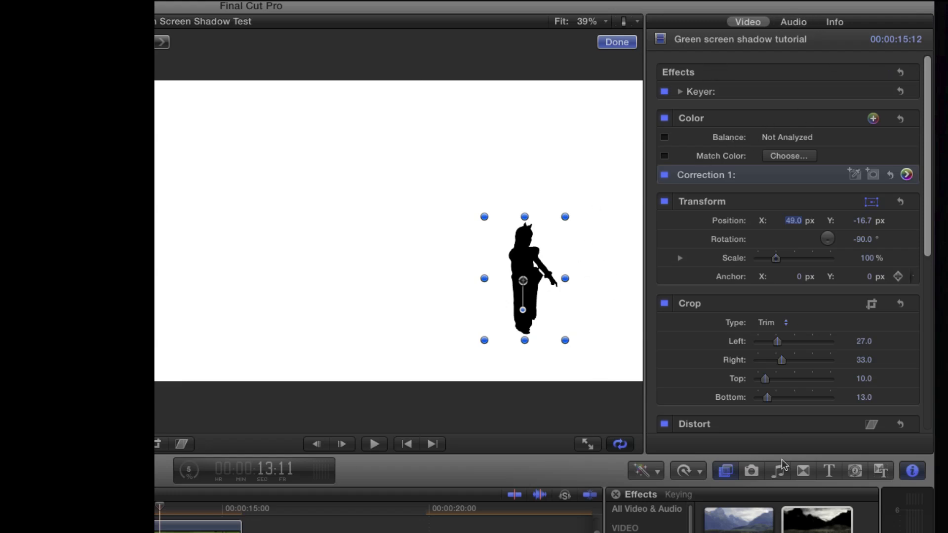
key("Return")
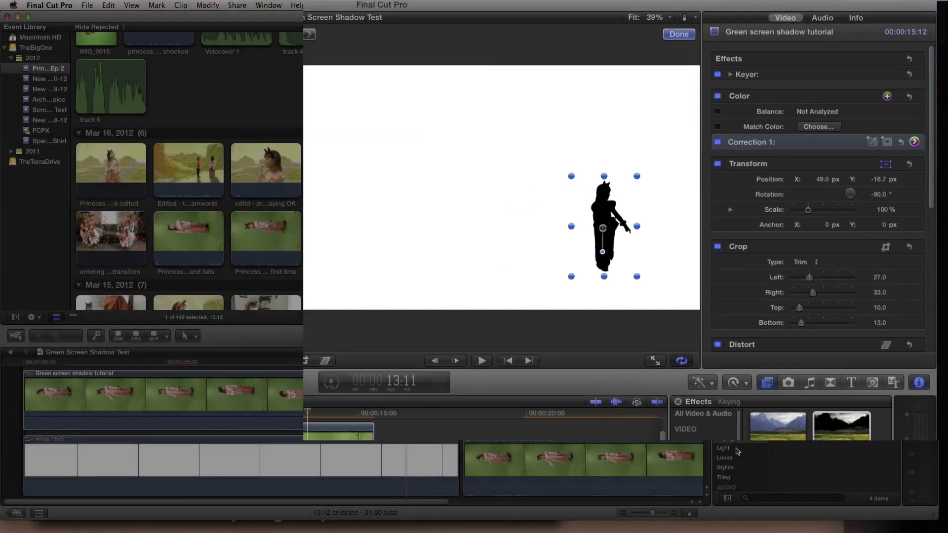
Apply the Flipped effect from the Distortion category to the silhouette clip to turn it upside down.
left_click(729, 466)
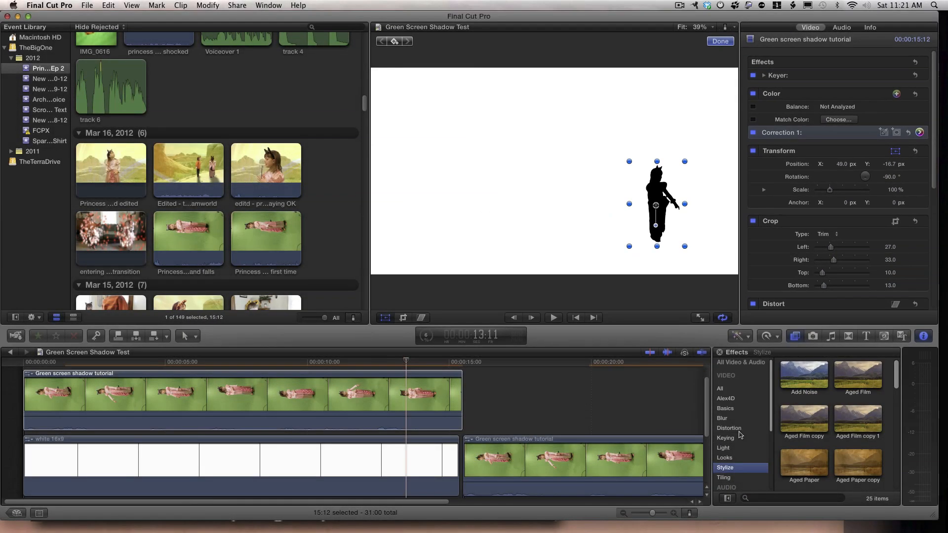
left_click(711, 418)
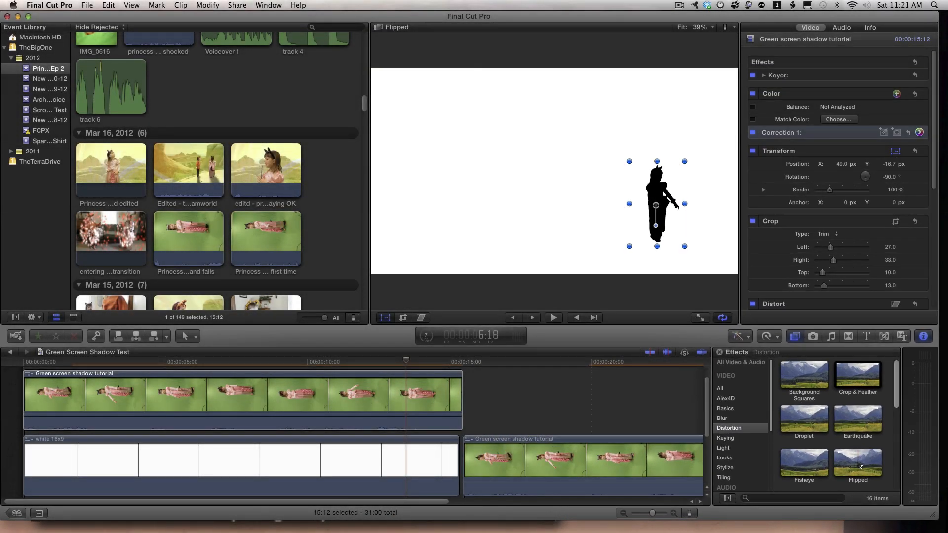
left_click(857, 464)
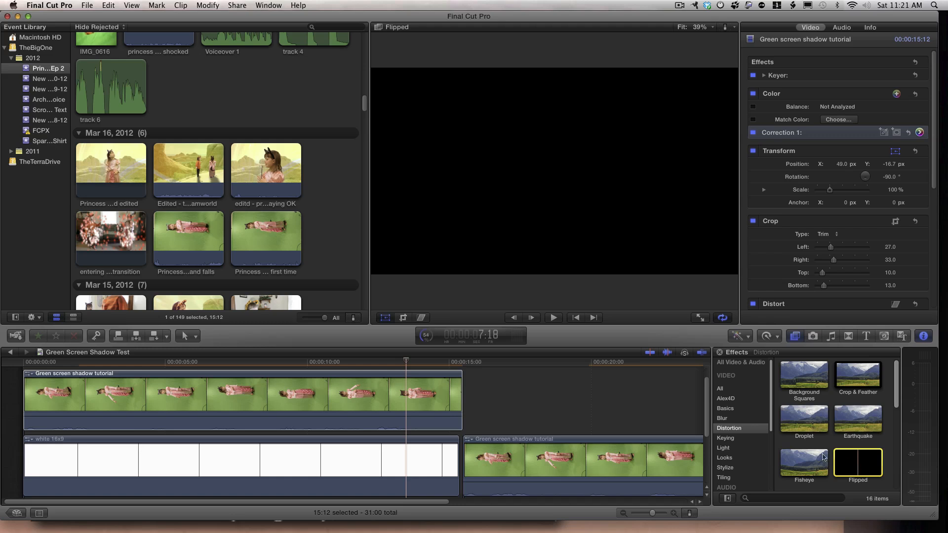
left_click_drag(824, 457, 679, 209)
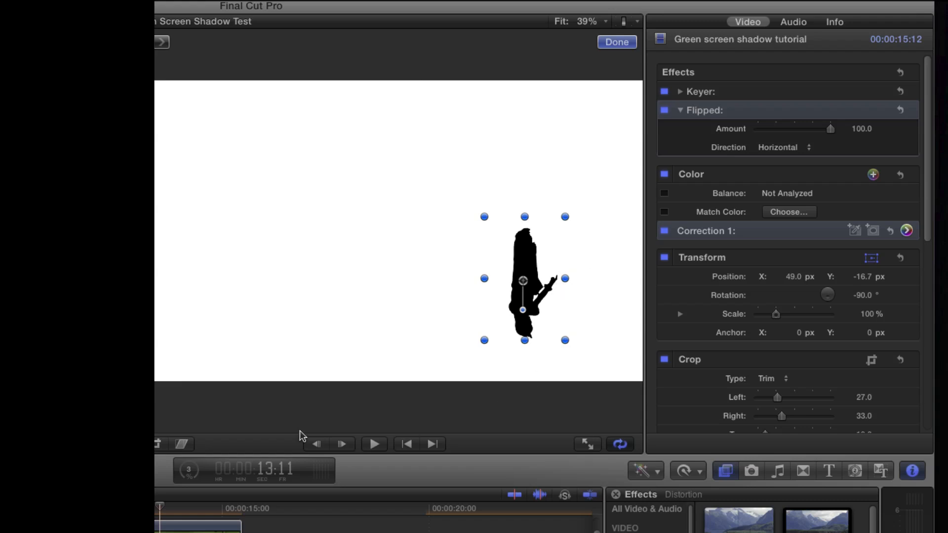
Distort the flipped silhouette into a trapezoid by pulling its two lower corners outward, working at 75% viewer zoom.
left_click(165, 445)
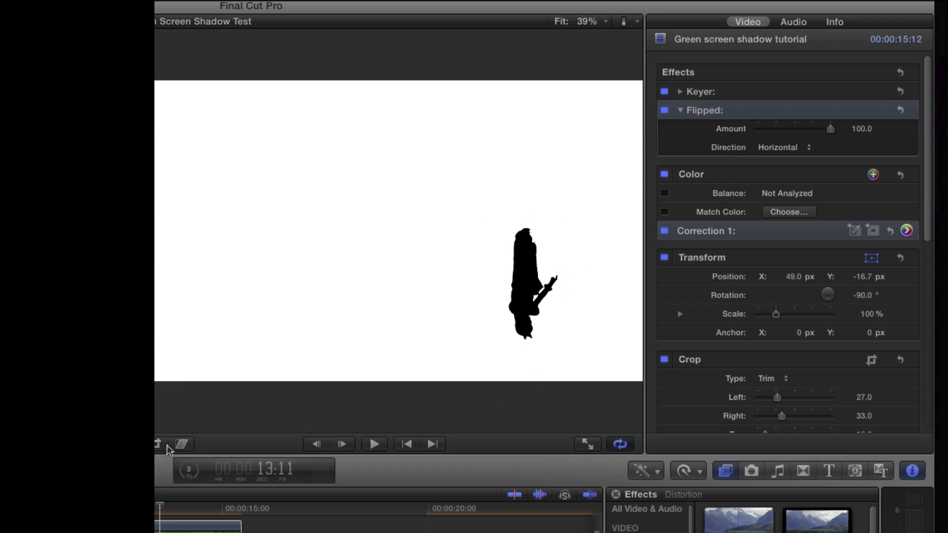
left_click(182, 445)
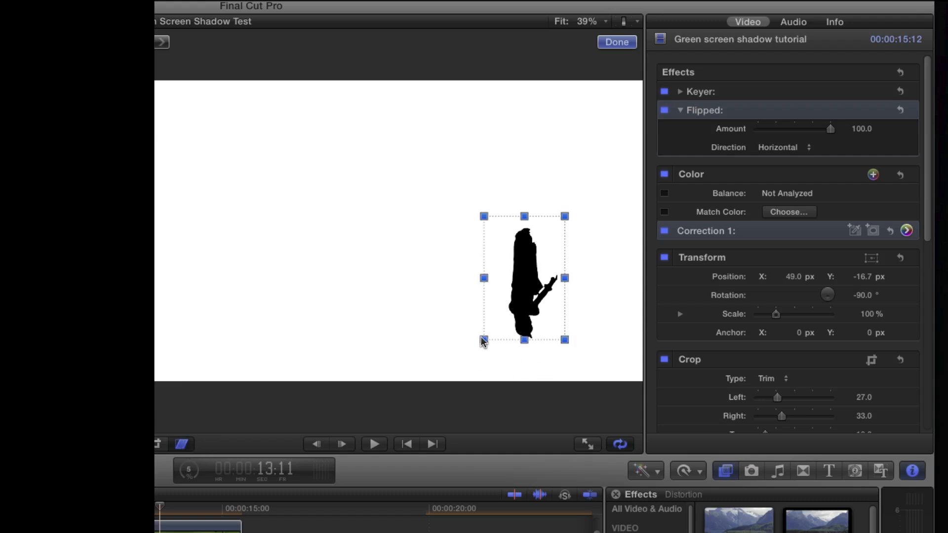
left_click(591, 22)
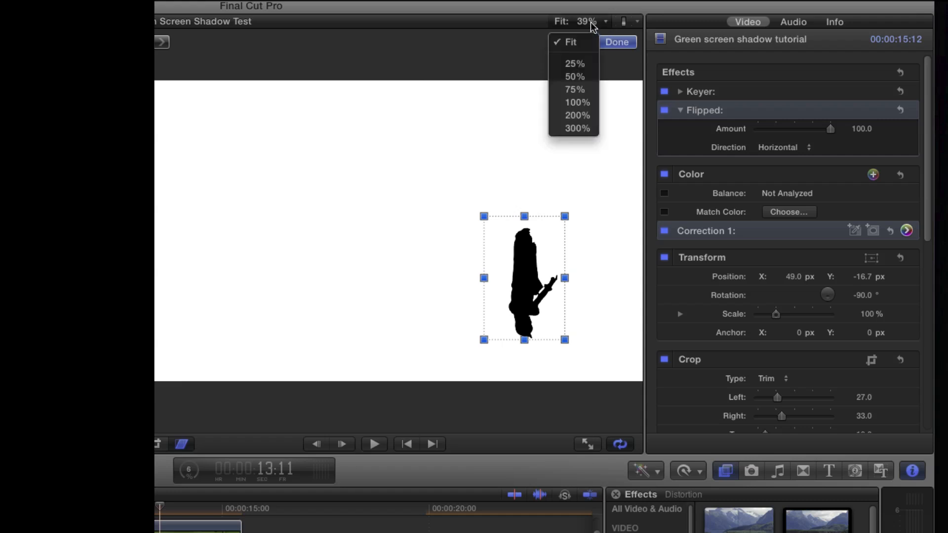
left_click(580, 102)
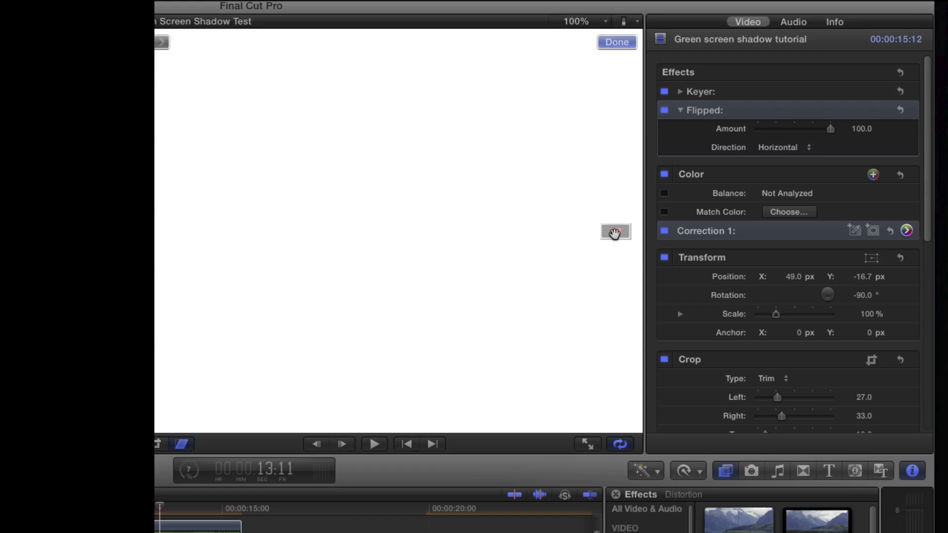
left_click_drag(614, 232, 630, 236)
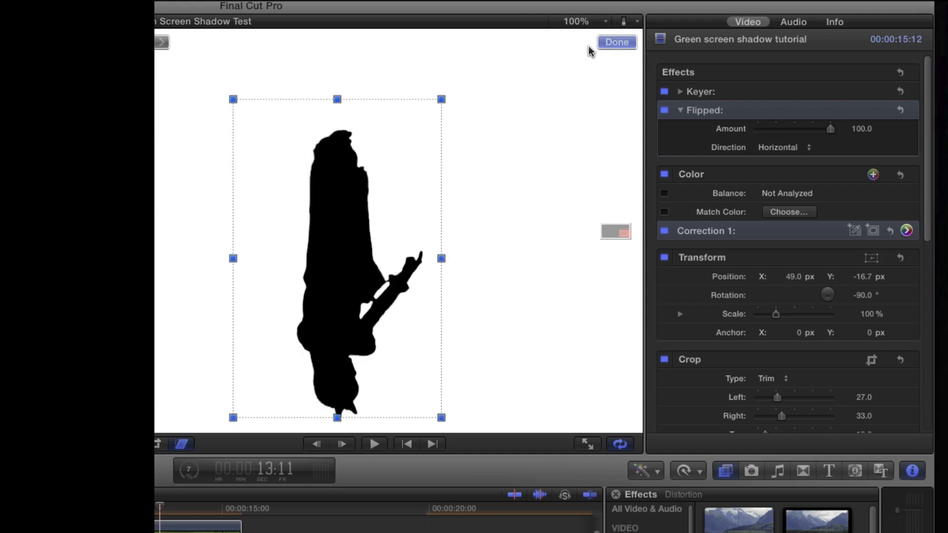
left_click(574, 22)
left_click(577, 86)
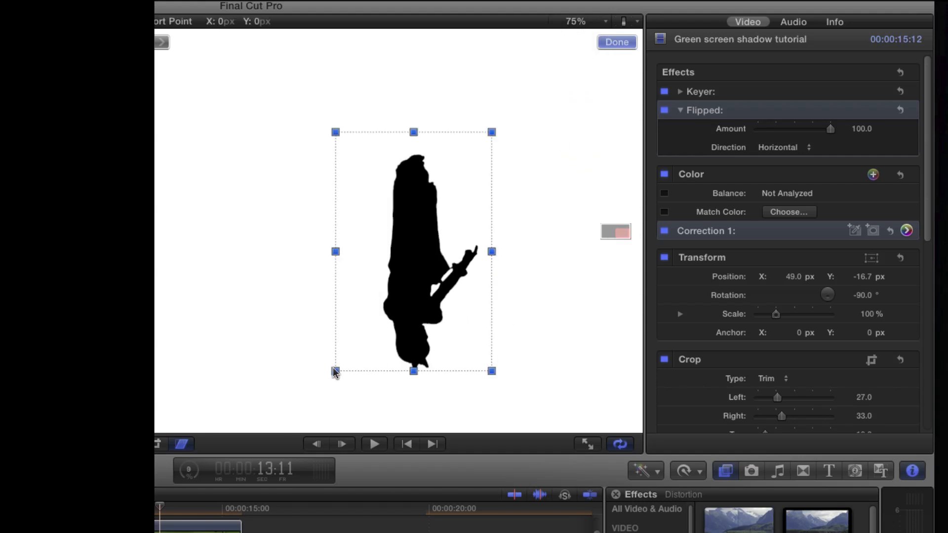
left_click_drag(335, 373, 227, 384)
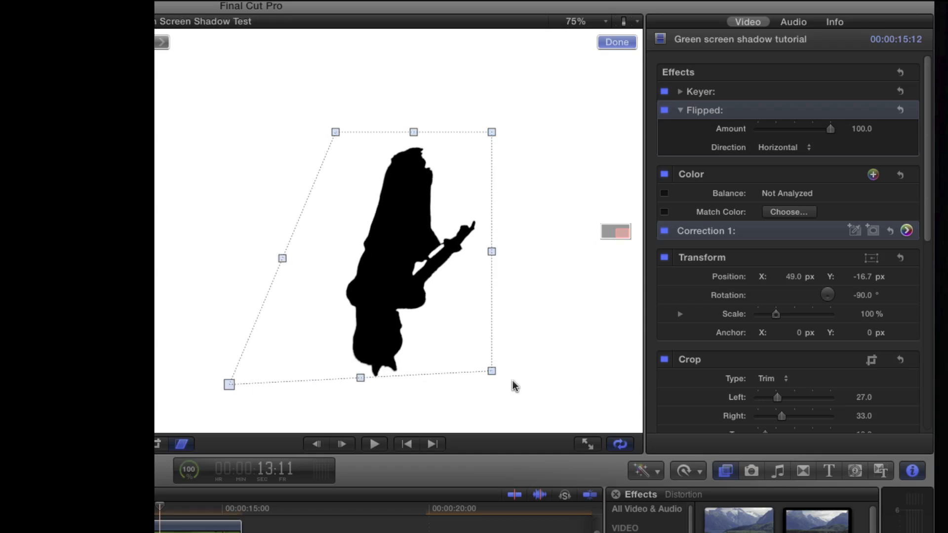
left_click_drag(491, 371, 599, 379)
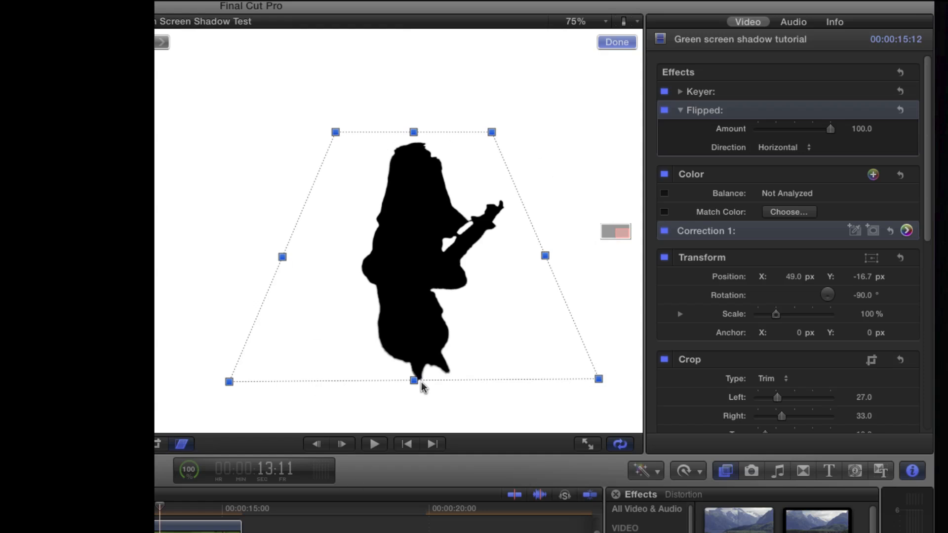
Flatten the shadow by moving the lower edge of its distorted shape upward to about half its height.
left_click_drag(414, 383, 411, 265)
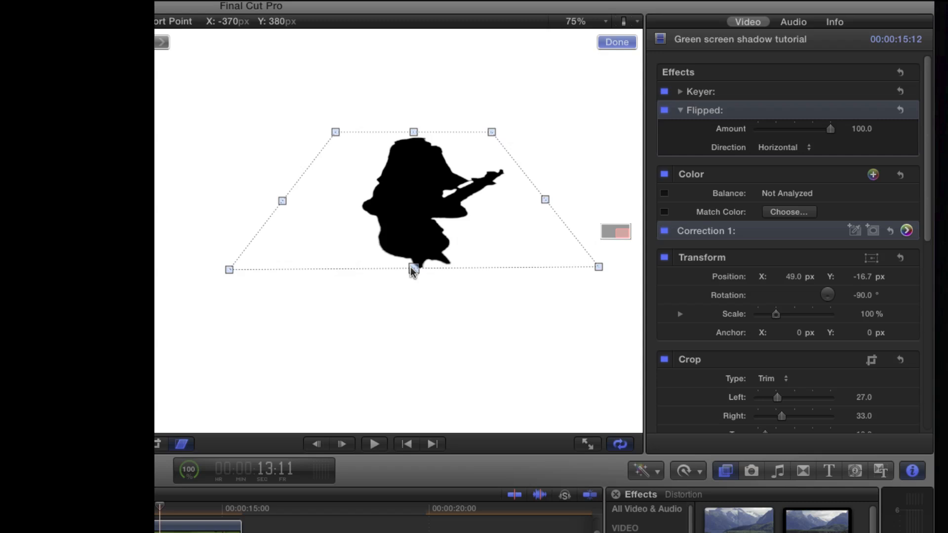
left_click_drag(410, 267, 411, 266)
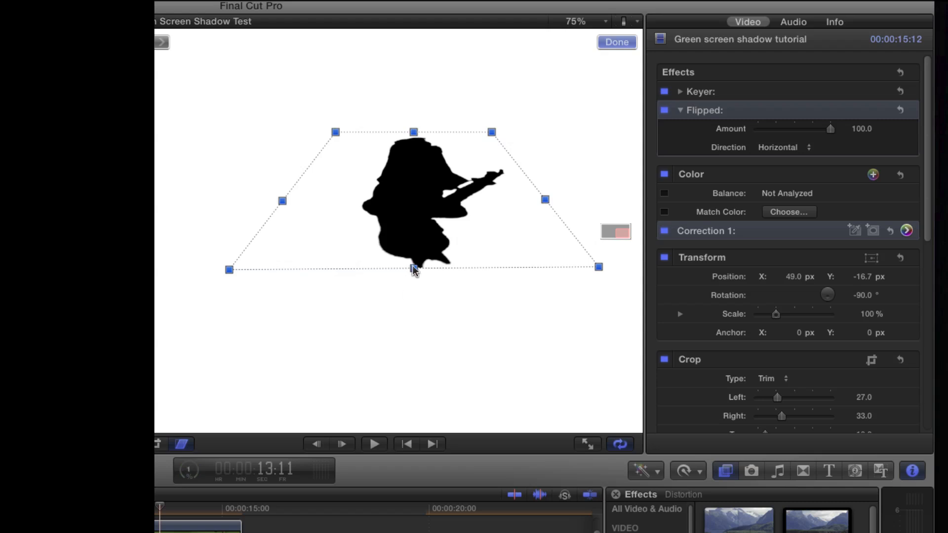
left_click_drag(414, 269, 412, 250)
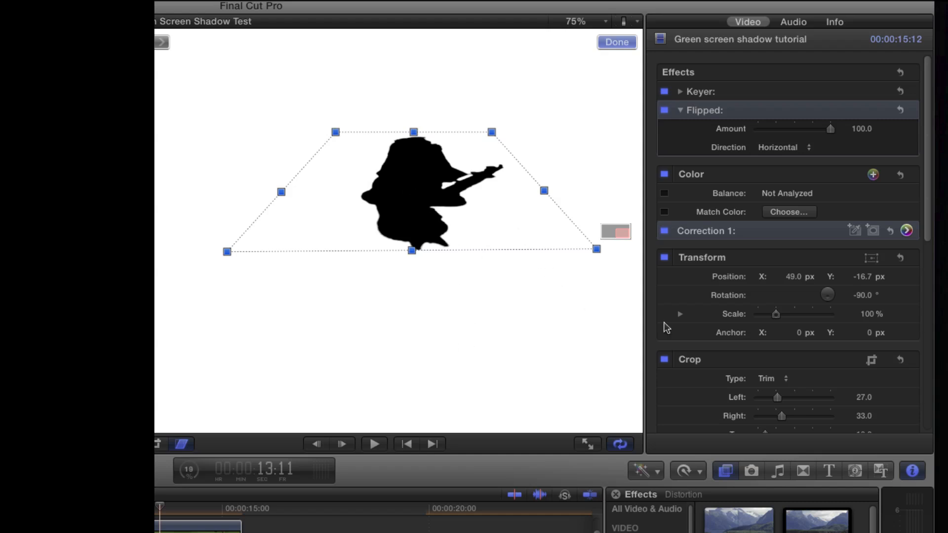
Scale the shadow to 49% and move it to about X 67.9 px, Y -45.9 px.
left_click_drag(772, 319, 765, 316)
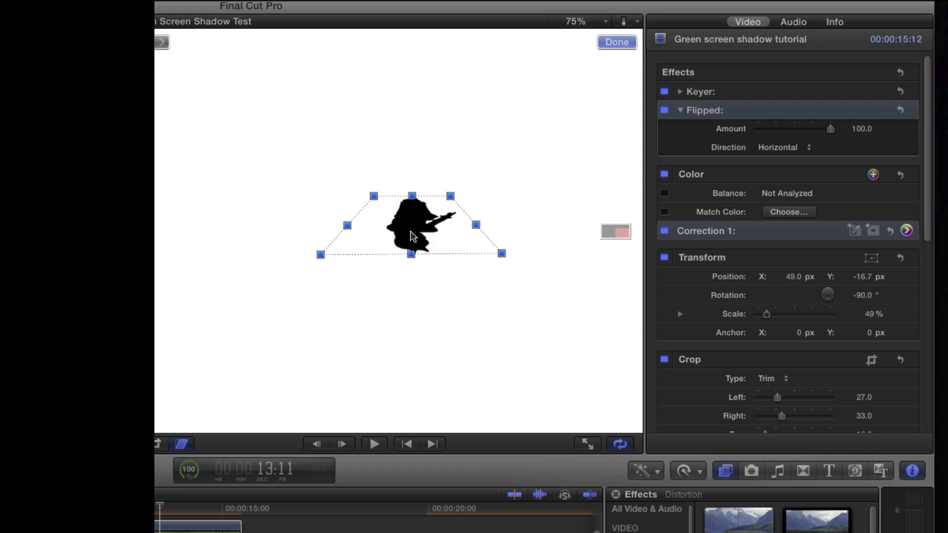
left_click_drag(410, 236, 516, 398)
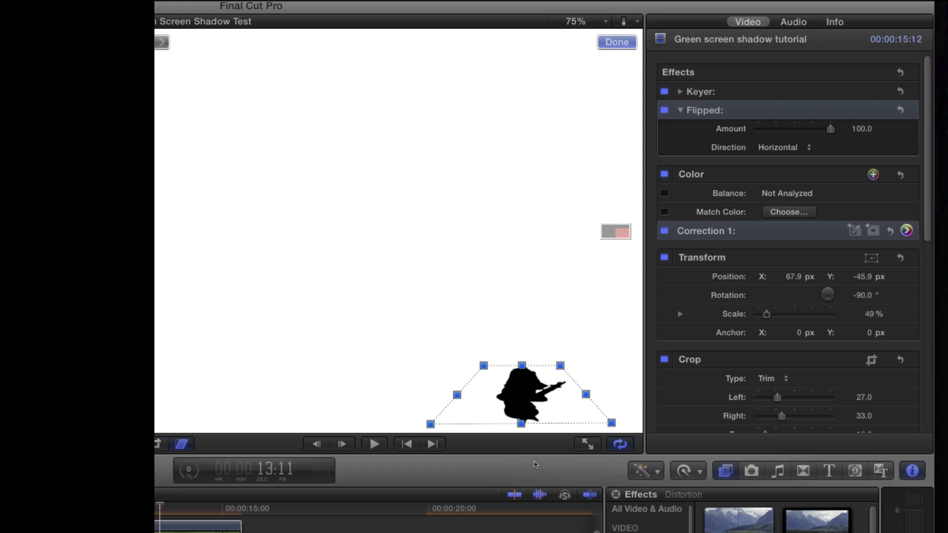
key("Escape")
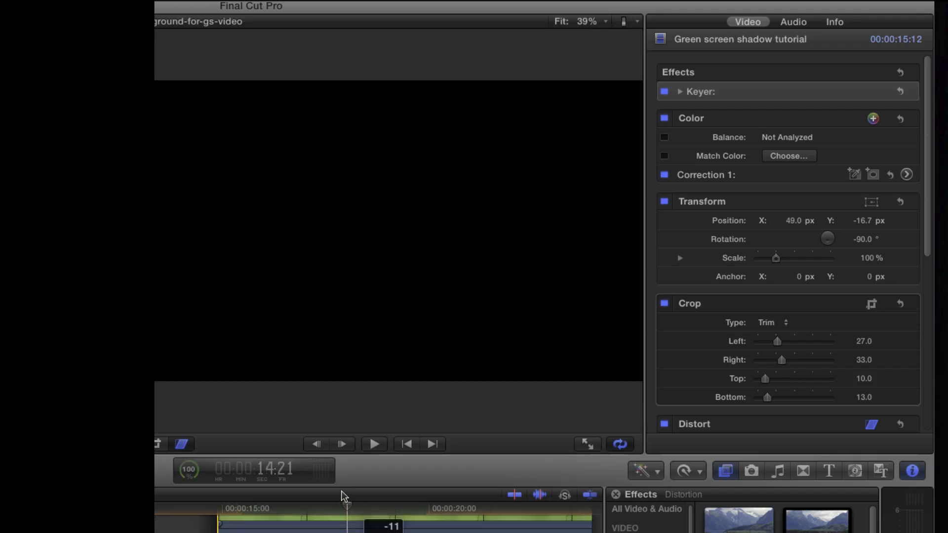
Scale the shadow to 76% and move it beneath the girl's feet, to about X 49.2 px, Y -48.5 px.
left_click_drag(341, 491, 102, 393)
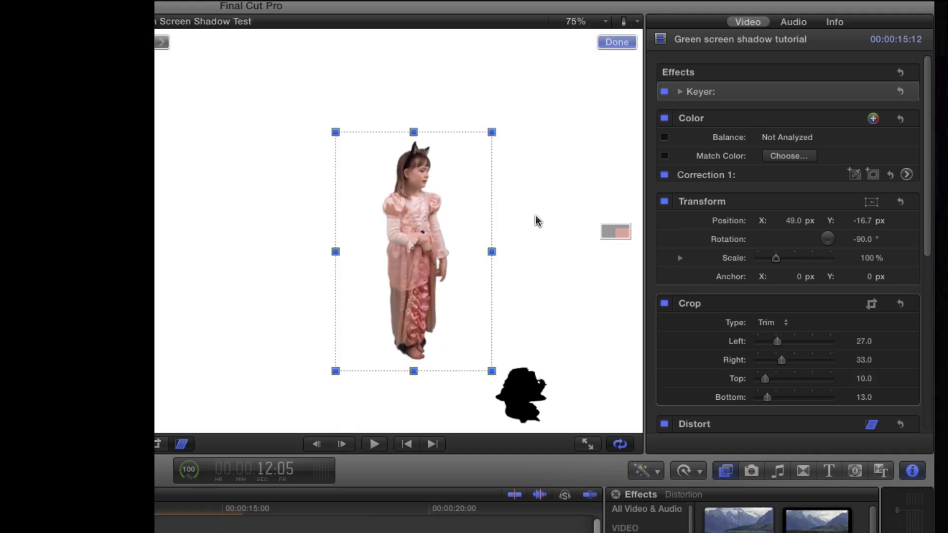
left_click(574, 23)
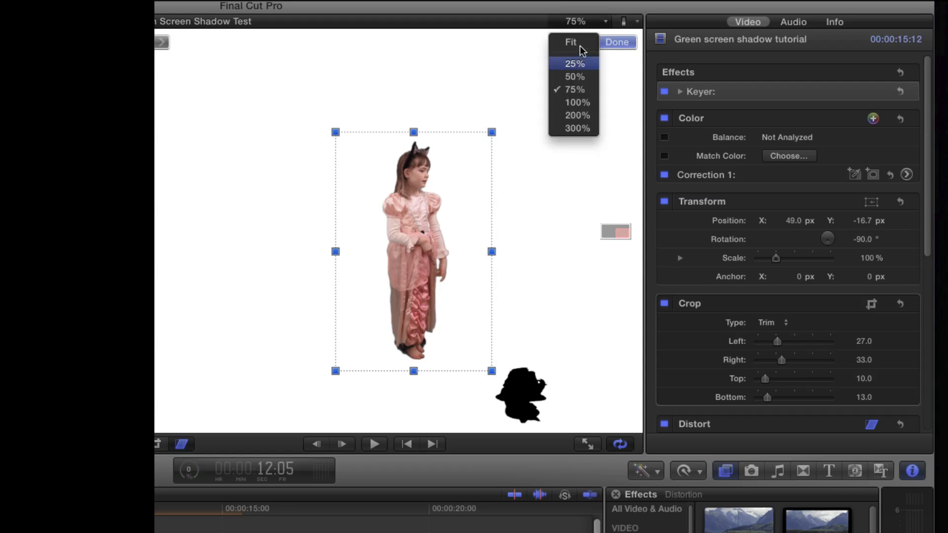
left_click(571, 42)
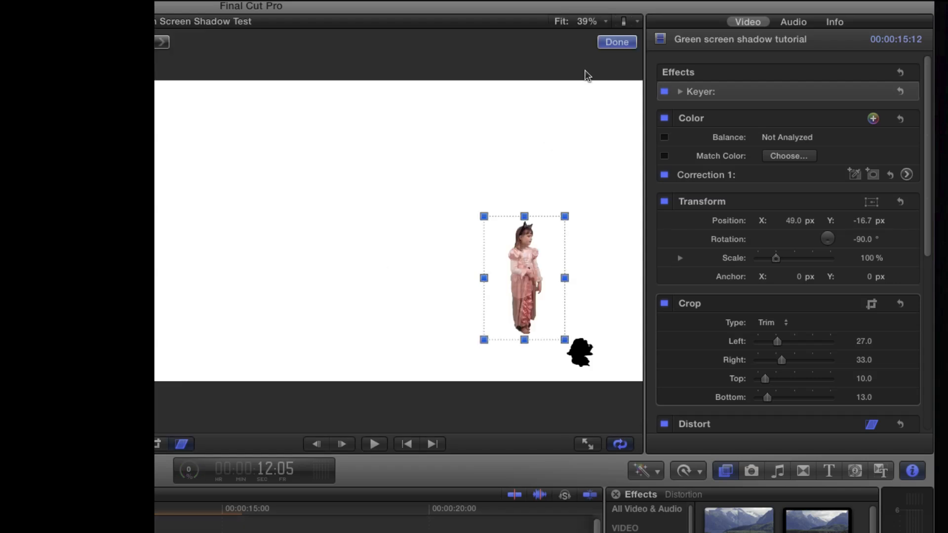
left_click(588, 363)
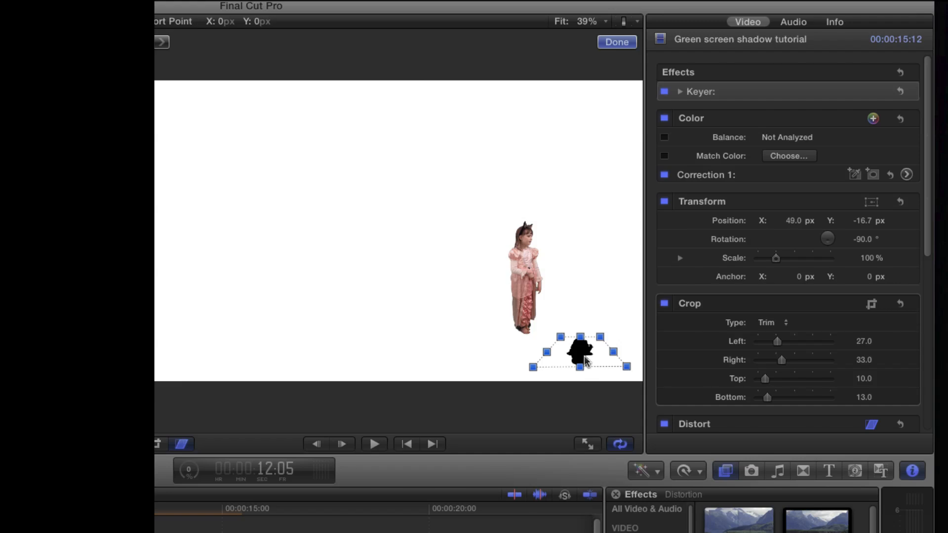
mouse_move(535, 356)
left_mouse_down()
mouse_move(521, 334)
mouse_move(526, 343)
left_mouse_up()
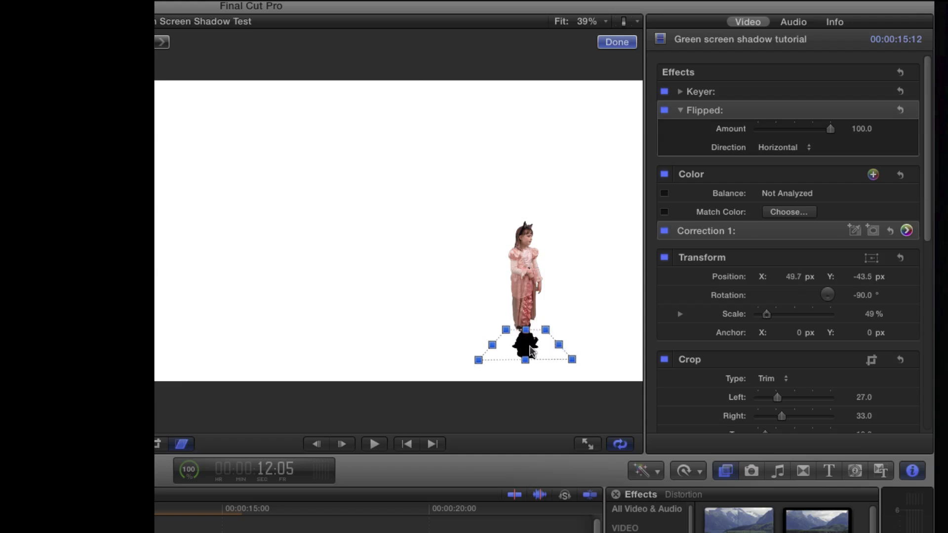
left_click_drag(769, 318, 773, 321)
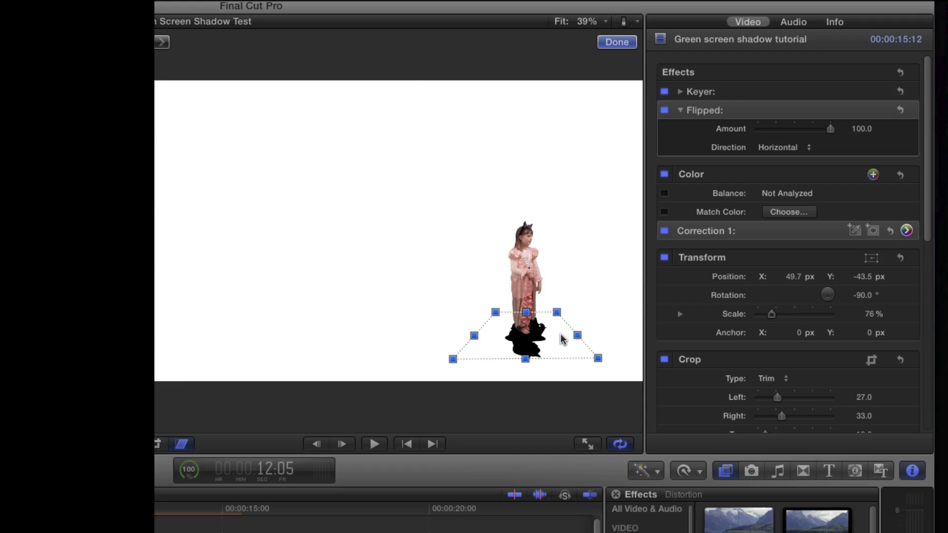
left_click_drag(552, 333, 557, 350)
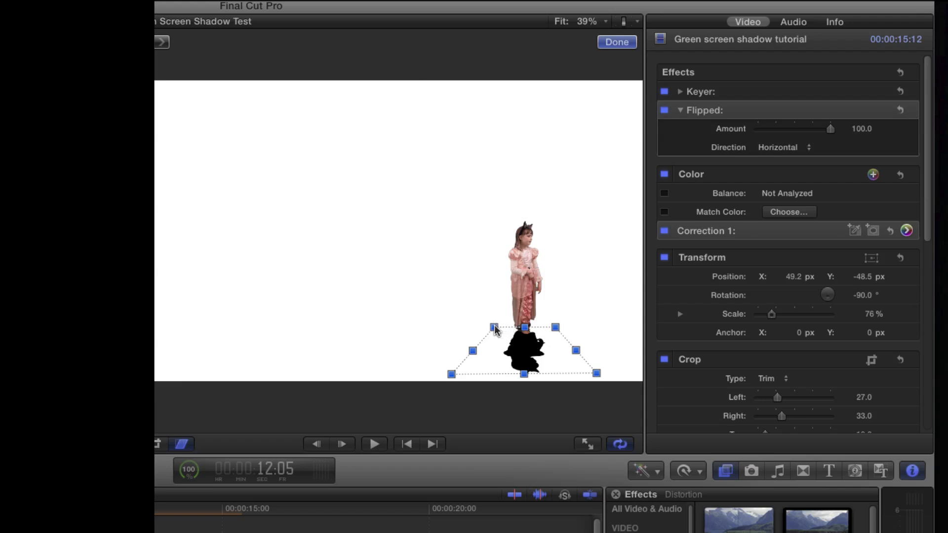
Pull the two upper corners of the shadow's distorted shape slightly inward and nudge the shadow to about X 50.2 px, Y -48.0 px.
left_click_drag(494, 327, 547, 327)
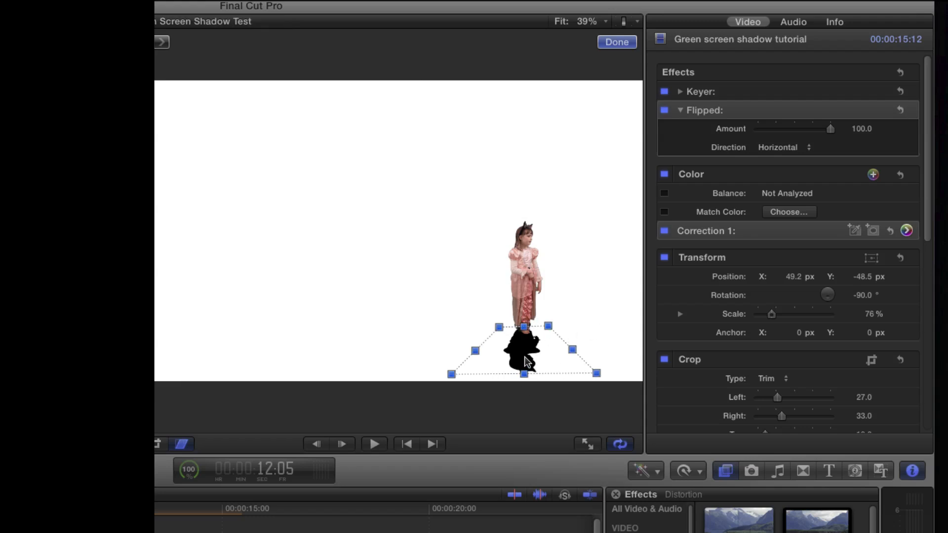
left_click_drag(527, 361, 529, 363)
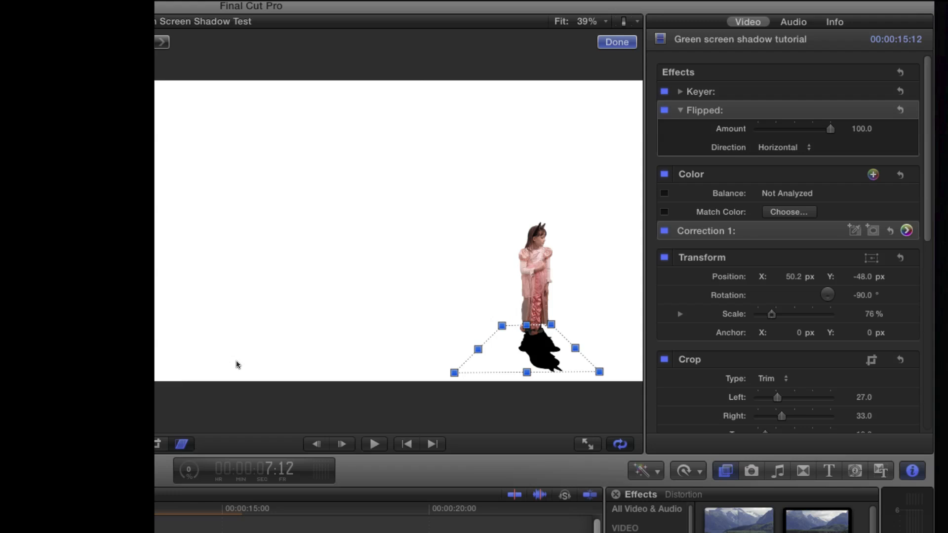
key("space")
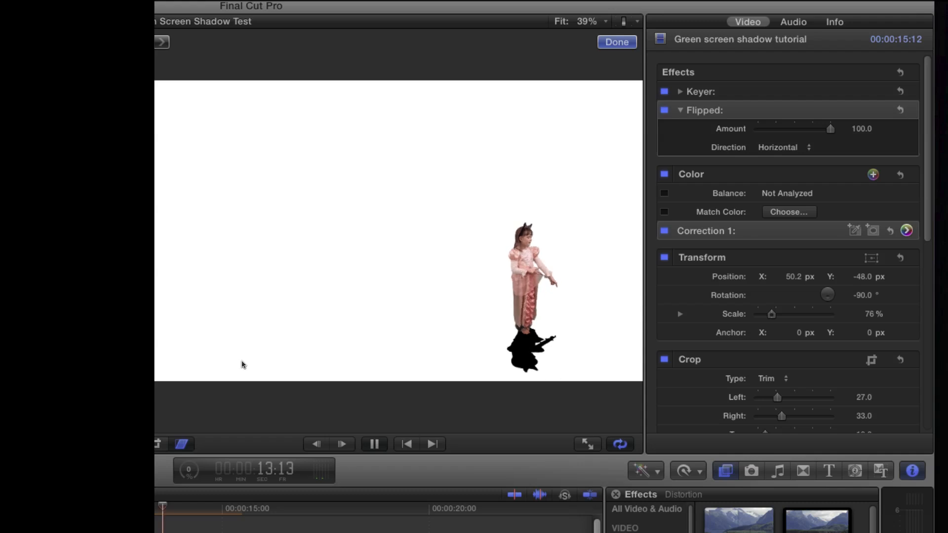
key("space")
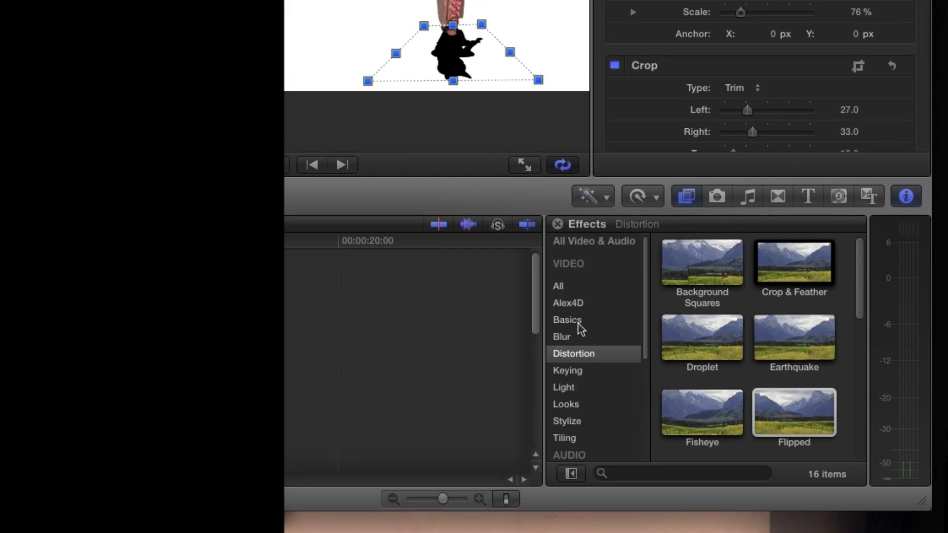
Apply a Gaussian blur with an amount of 75.98 to the shadow and lower its opacity to 78.92%.
left_click(576, 338)
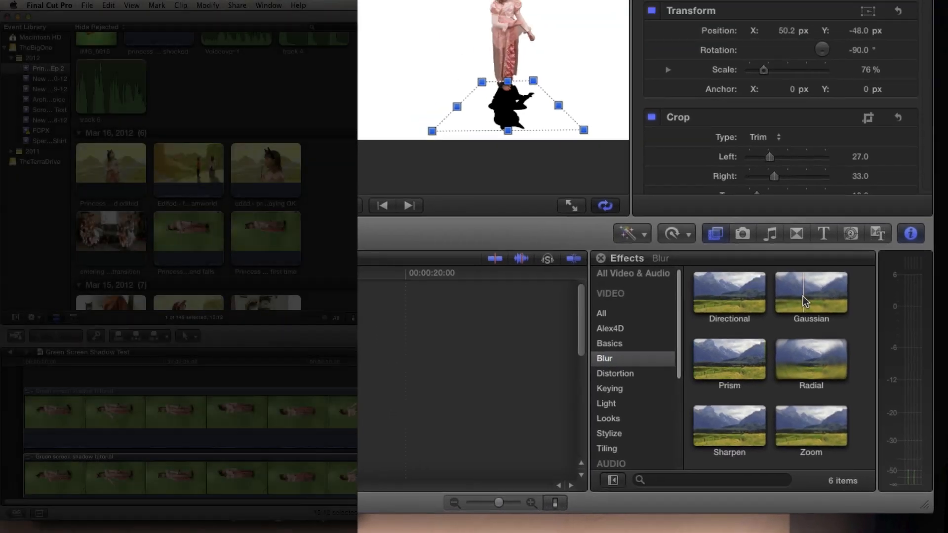
left_click_drag(785, 273, 356, 483)
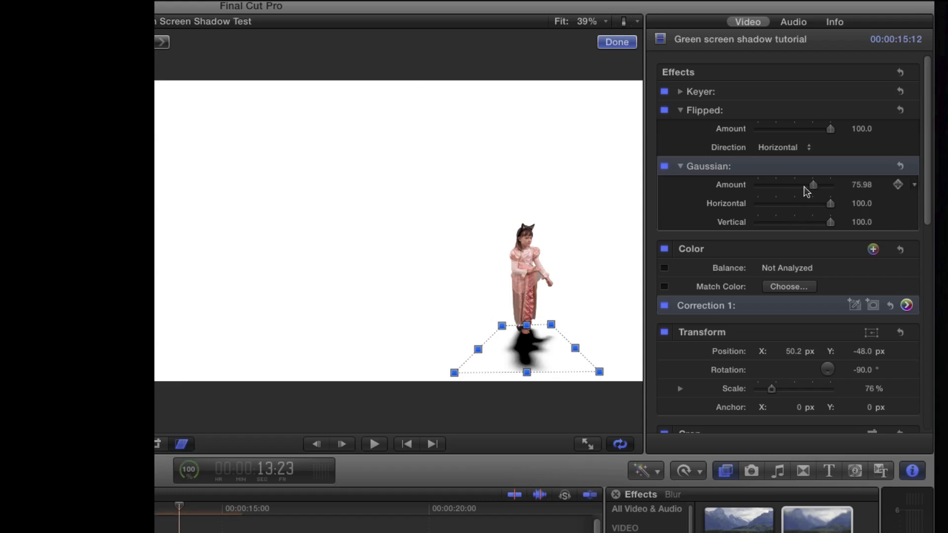
scroll(896, 222, "down", 10)
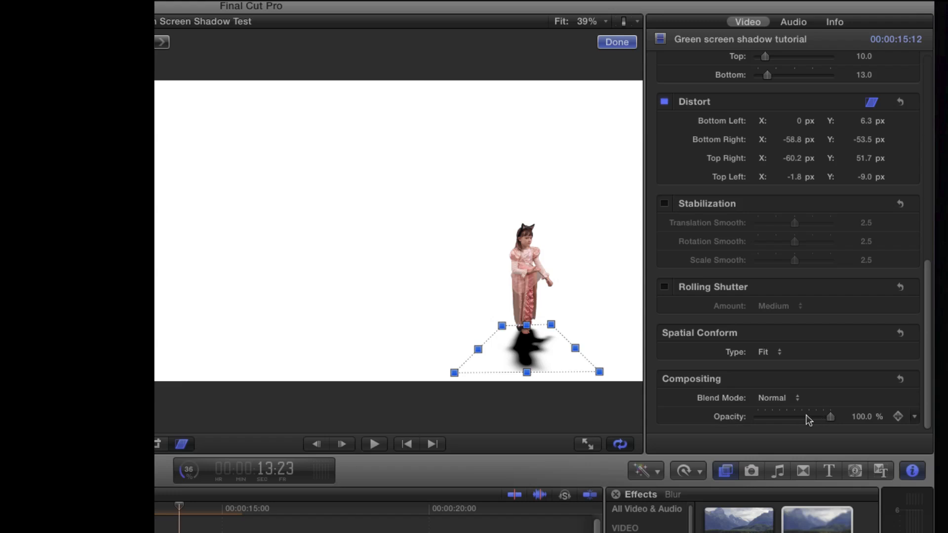
left_click_drag(830, 418, 814, 419)
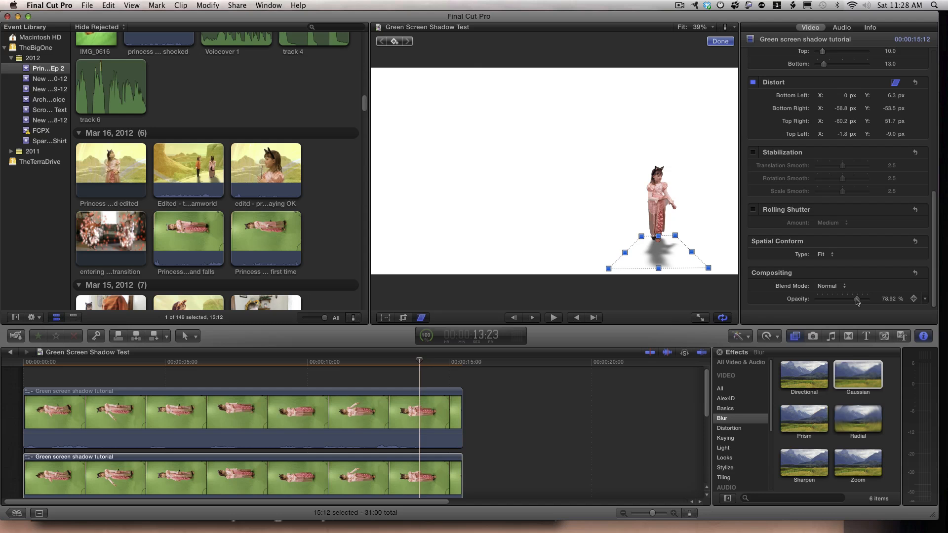
Disable the white 16x9 clip, enable the background-for-gs-video desert clip, and play the composite from the start.
scroll(513, 447, "down", 5)
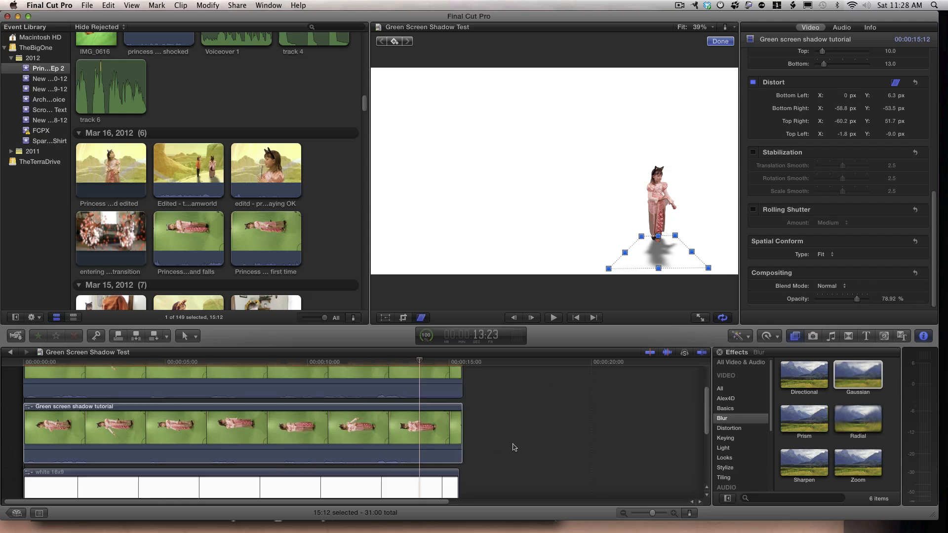
left_click(399, 441)
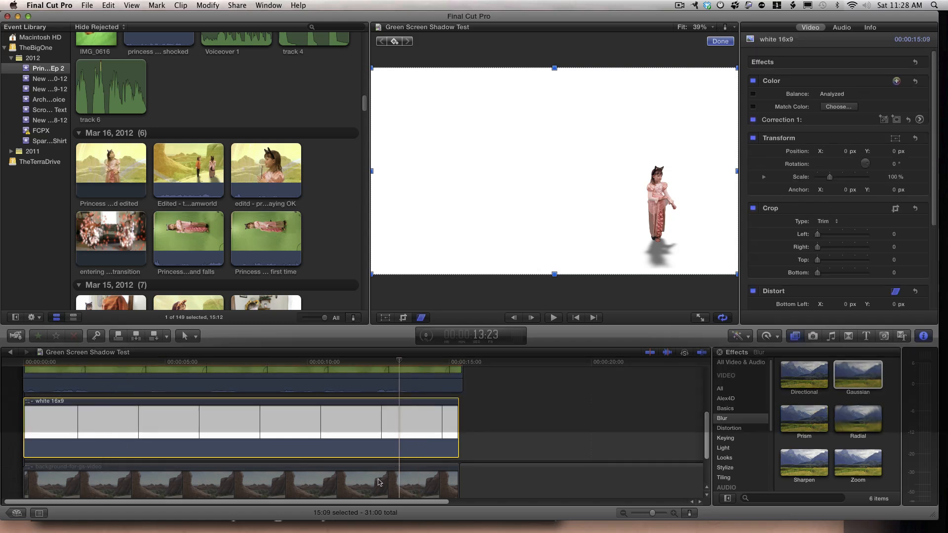
scroll(380, 481, "down", 2)
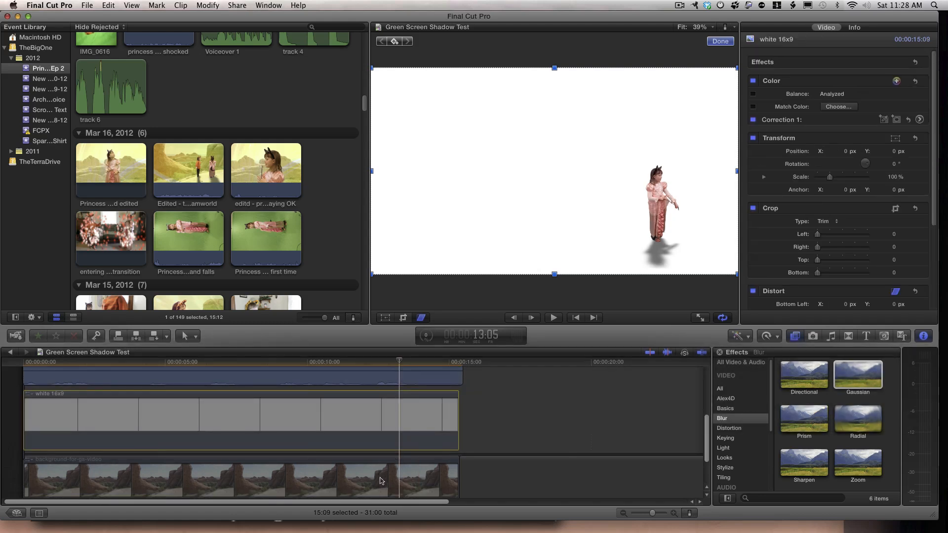
scroll(380, 481, "down", 5)
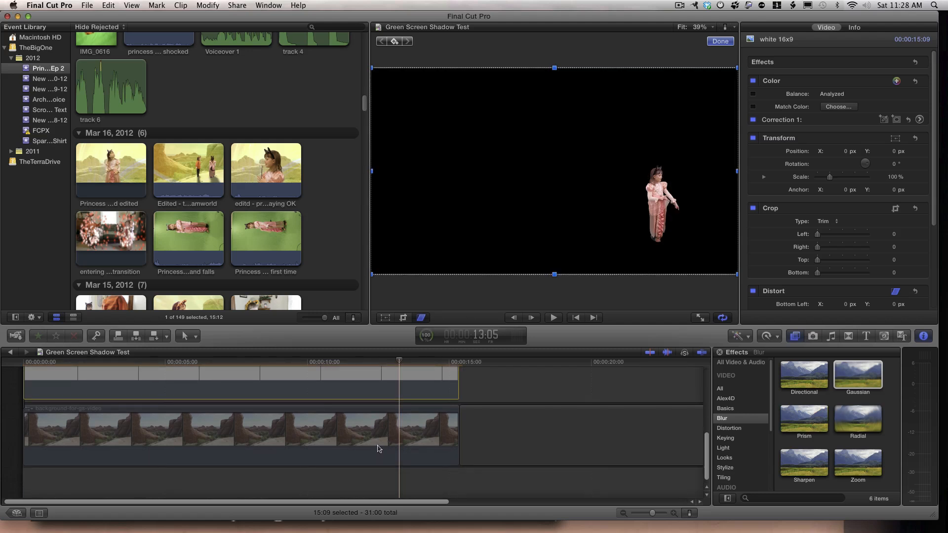
left_click(377, 448)
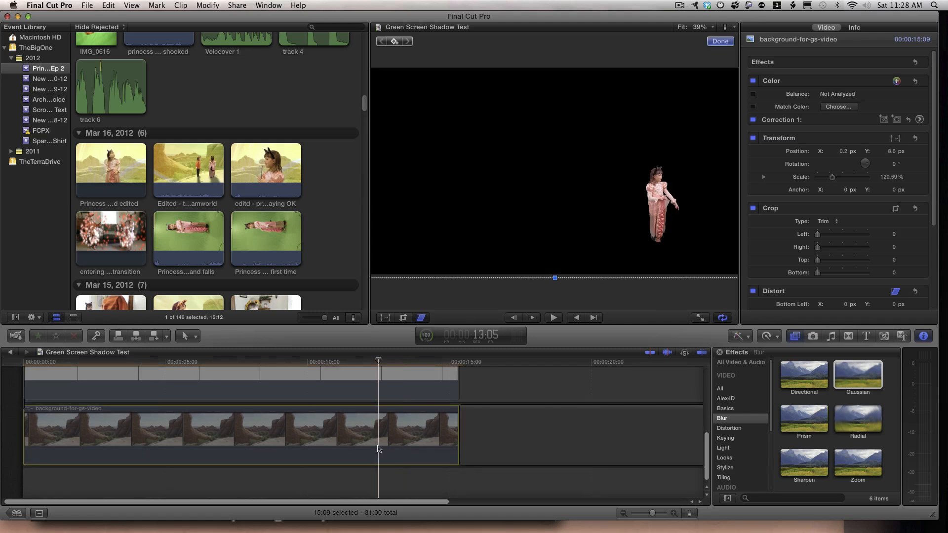
left_click(378, 448)
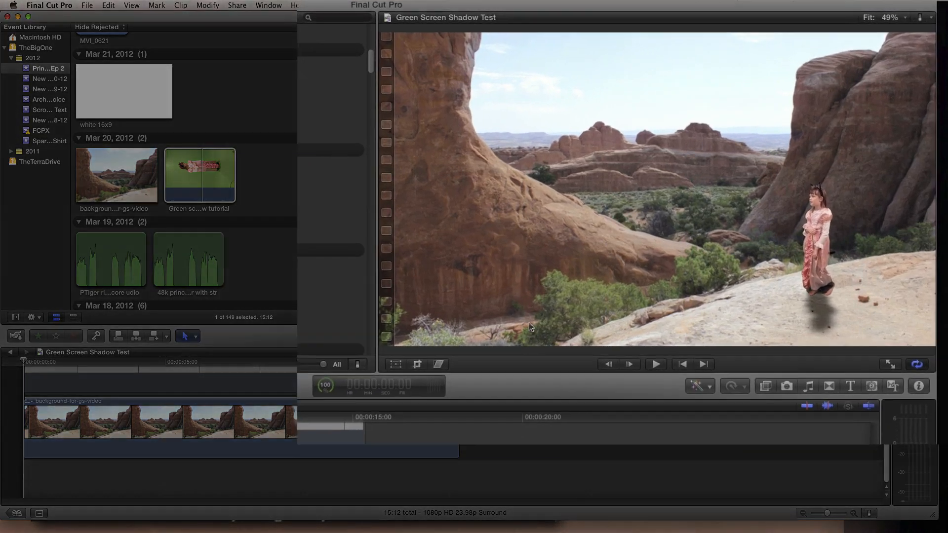
key("space")
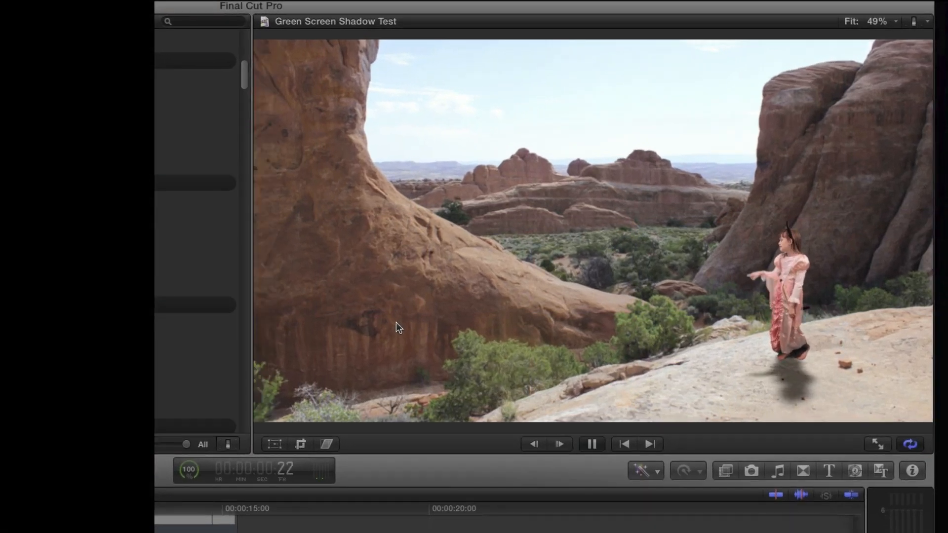